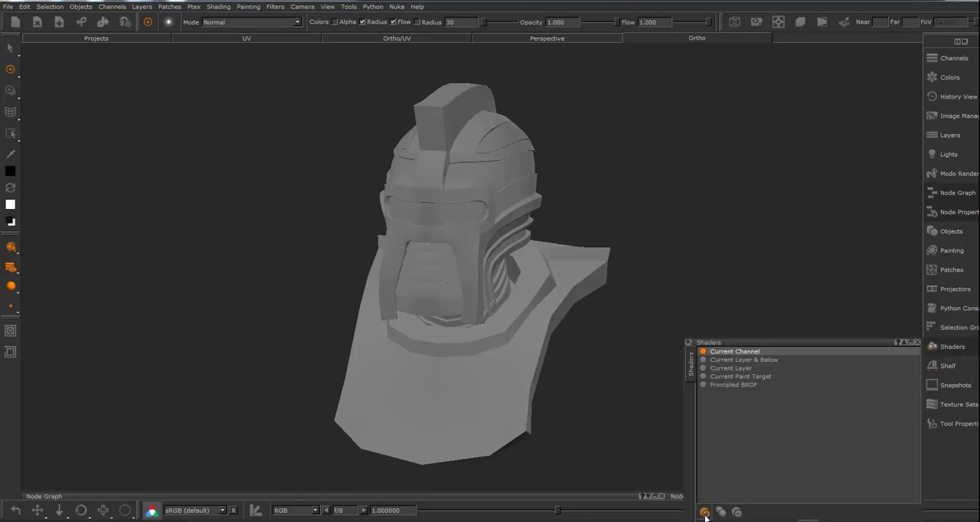
# Add a VRayMtl shader to the helmet model's shader list
pyautogui.click(705, 512)
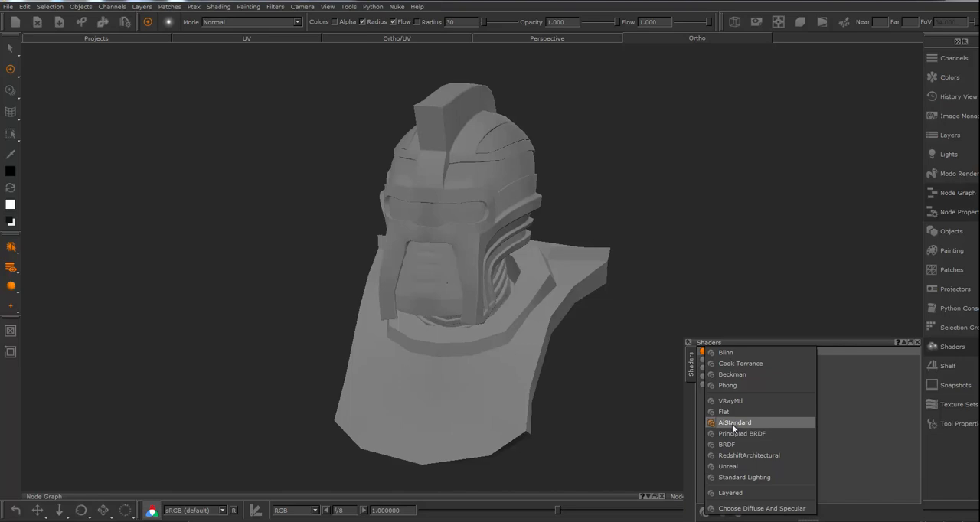
pyautogui.click(954, 348)
pyautogui.click(953, 348)
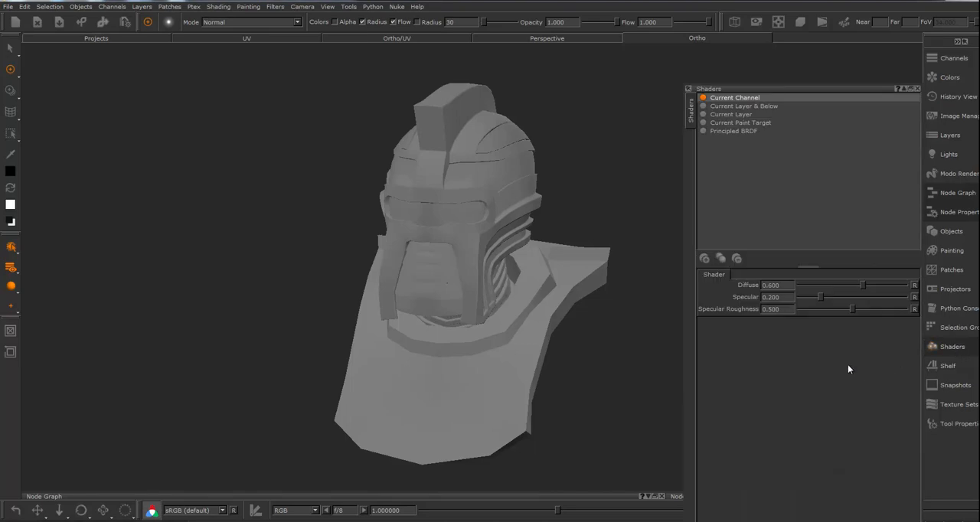
pyautogui.click(705, 258)
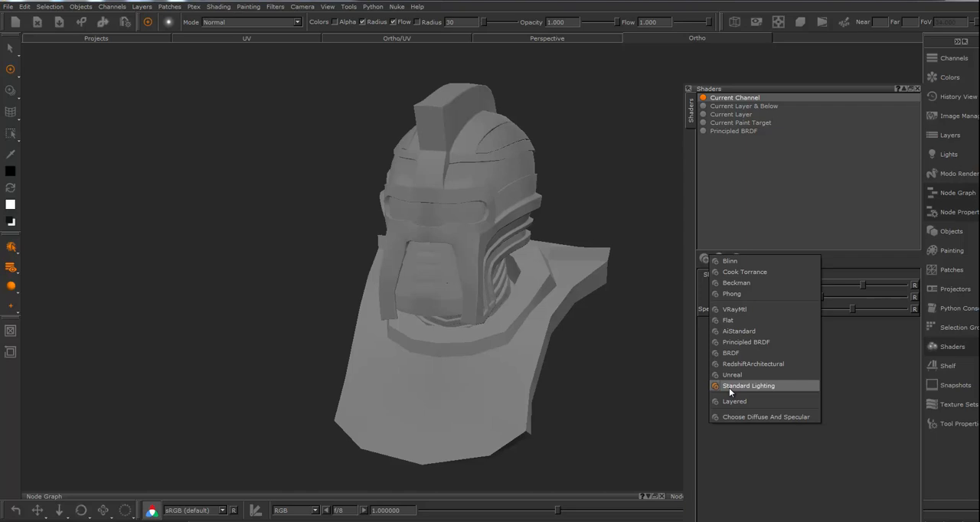
pyautogui.click(737, 309)
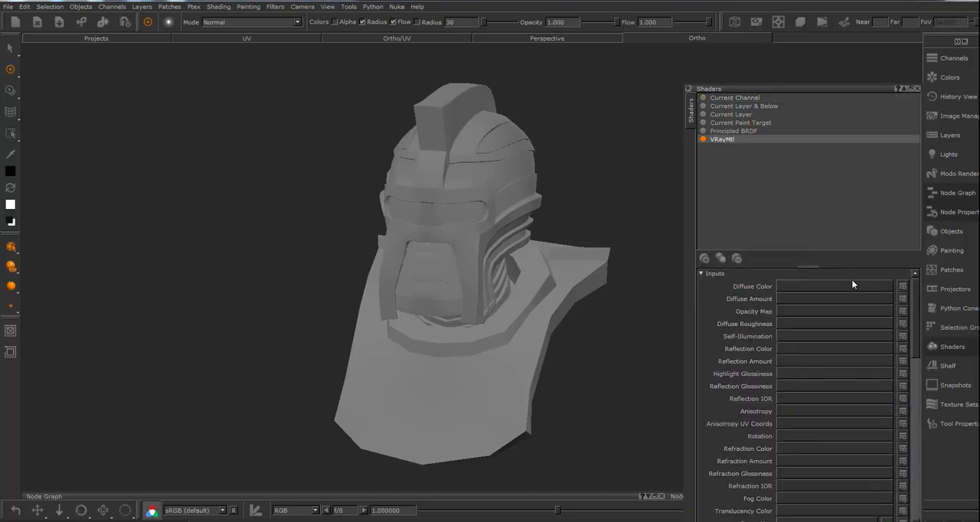
pyautogui.click(962, 42)
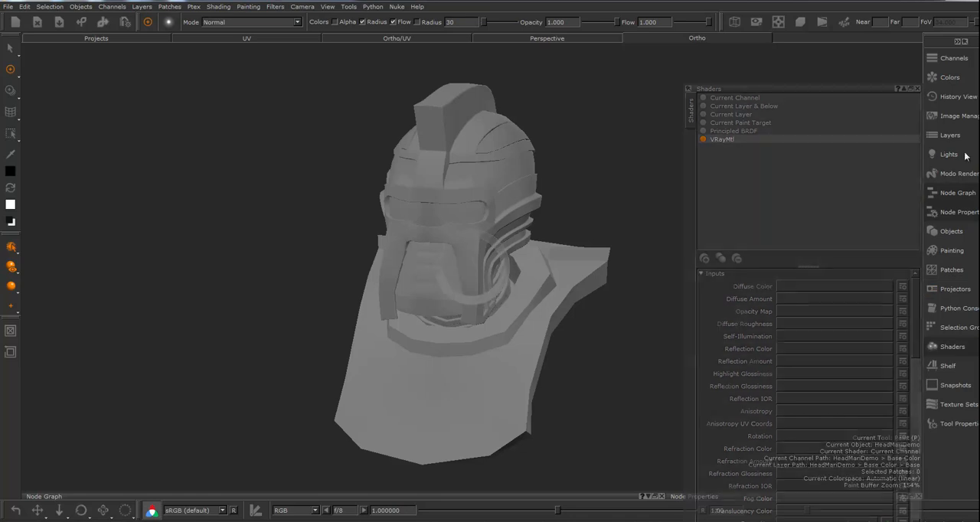
# Assign the Base Color channel to the VRayMtl shader's Diffuse Color input
pyautogui.click(955, 61)
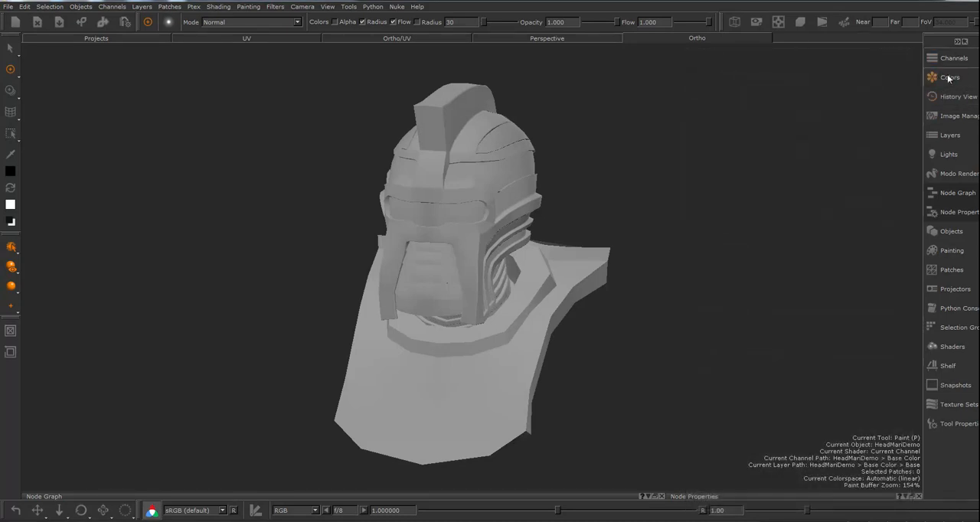
pyautogui.click(949, 349)
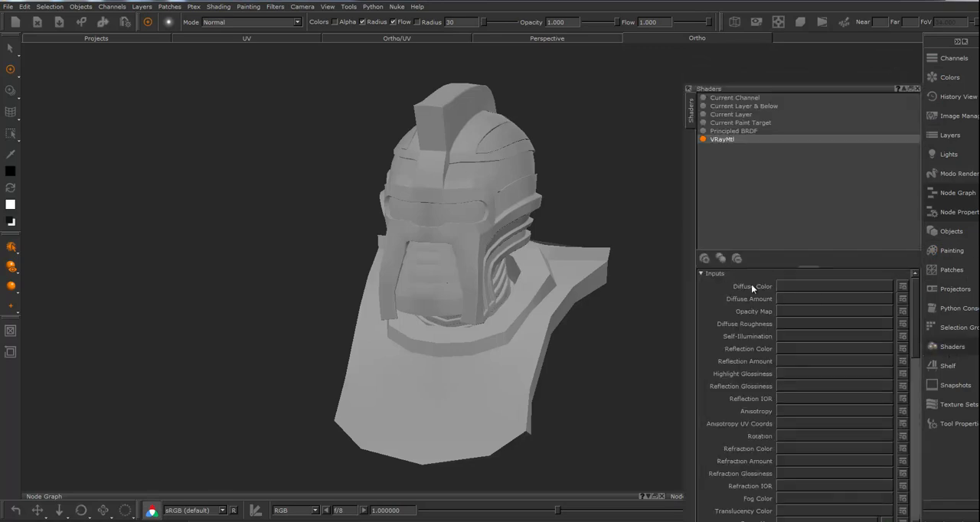
pyautogui.click(815, 285)
pyautogui.click(801, 303)
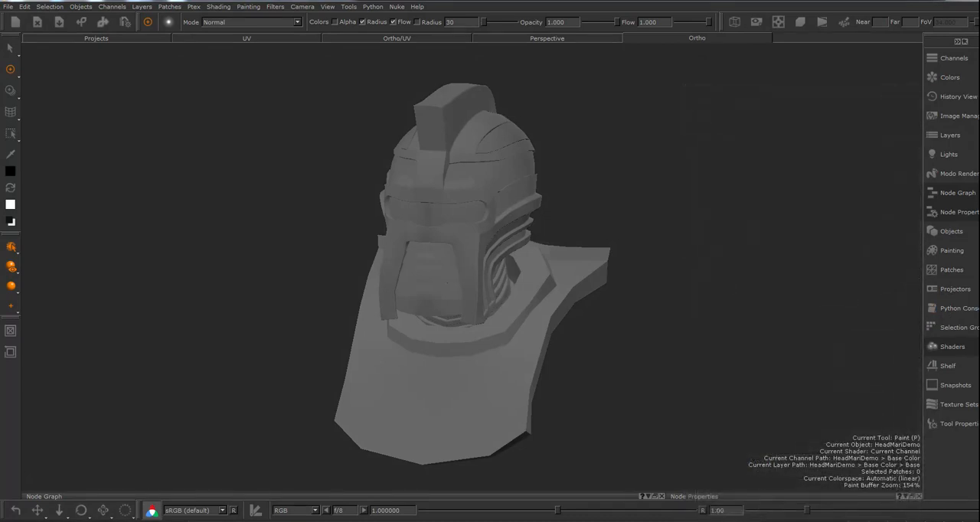
# Add a Tri Planar Projection procedural layer above the Base layer in the Base Color channel
pyautogui.click(958, 137)
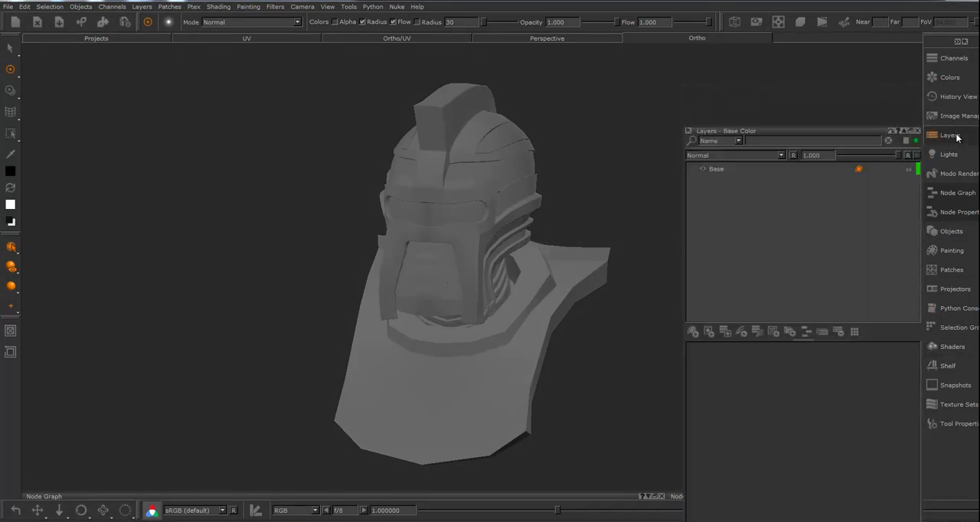
pyautogui.click(720, 169)
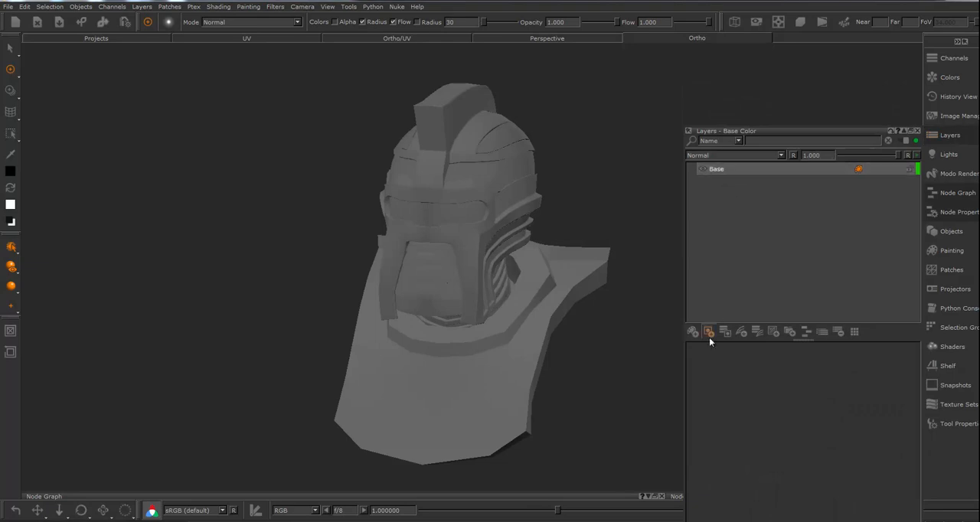
pyautogui.rightClick(752, 167)
pyautogui.moveTo(784, 193)
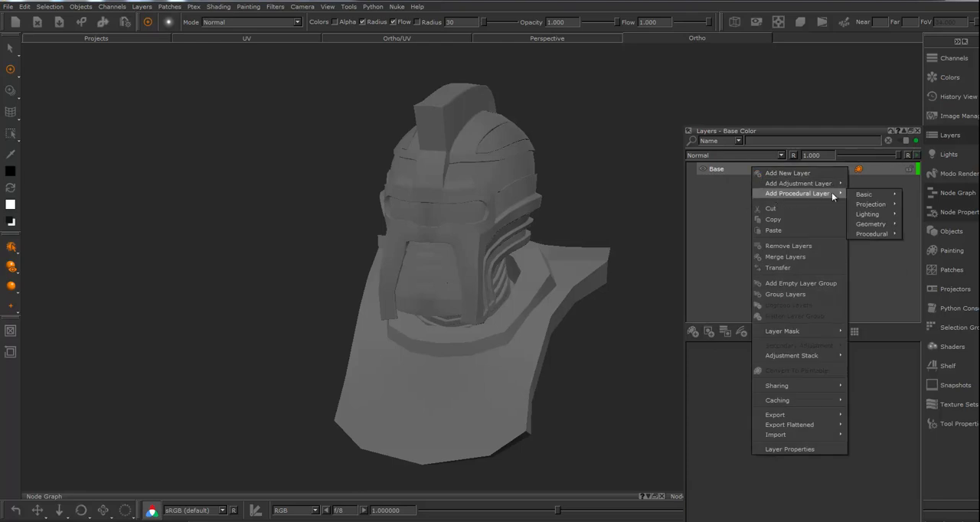
pyautogui.moveTo(857, 197)
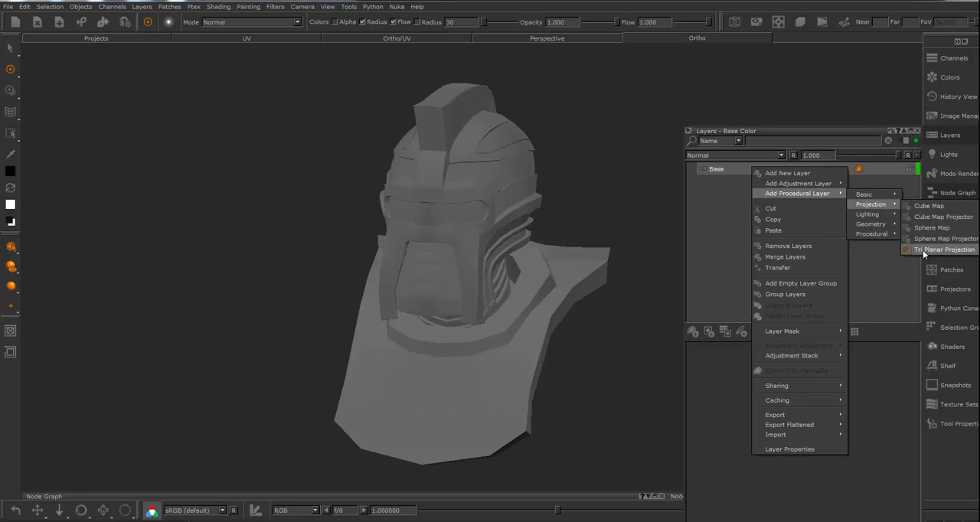
pyautogui.click(944, 250)
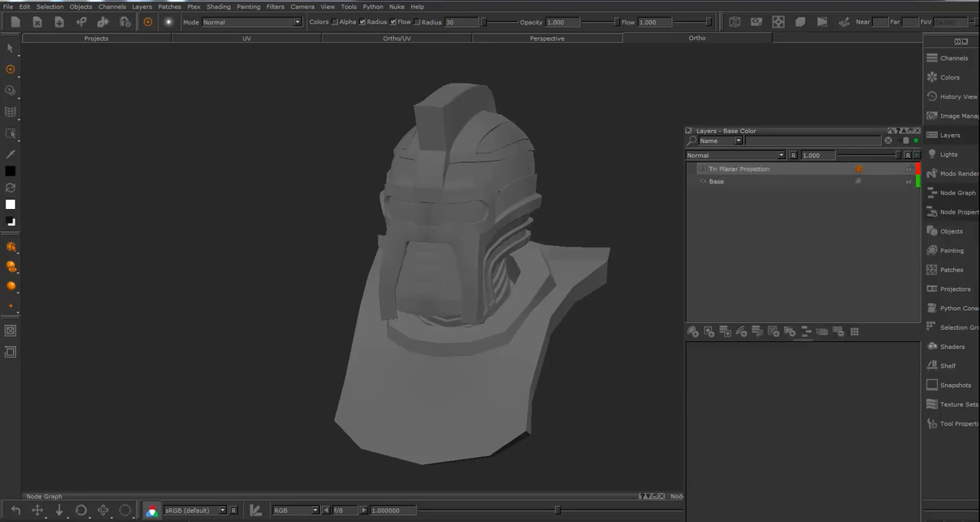
# Reposition the Layers palette and enlarge its settings area for the Tri Planar Projection layer
pyautogui.moveTo(805, 129)
pyautogui.mouseDown()
pyautogui.moveTo(777, 40)
pyautogui.moveTo(812, 83)
pyautogui.moveTo(808, 71)
pyautogui.moveTo(799, 104)
pyautogui.mouseUp()
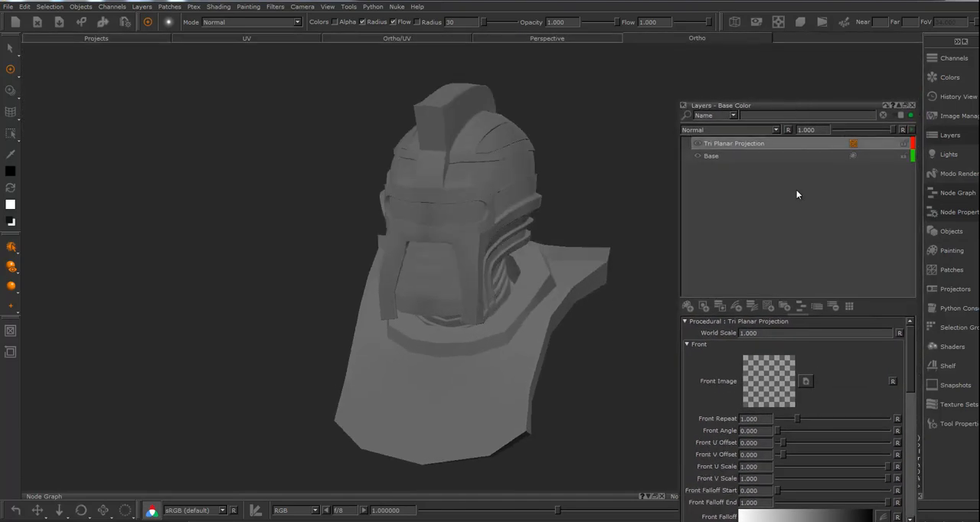
pyautogui.click(801, 312)
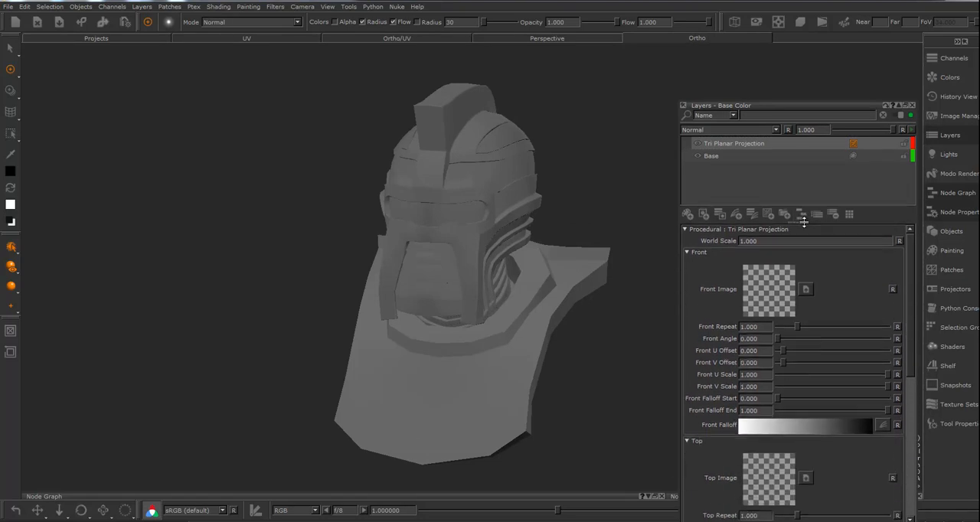
pyautogui.moveTo(911, 241)
pyautogui.mouseDown()
pyautogui.moveTo(910, 290)
pyautogui.moveTo(908, 239)
pyautogui.mouseUp()
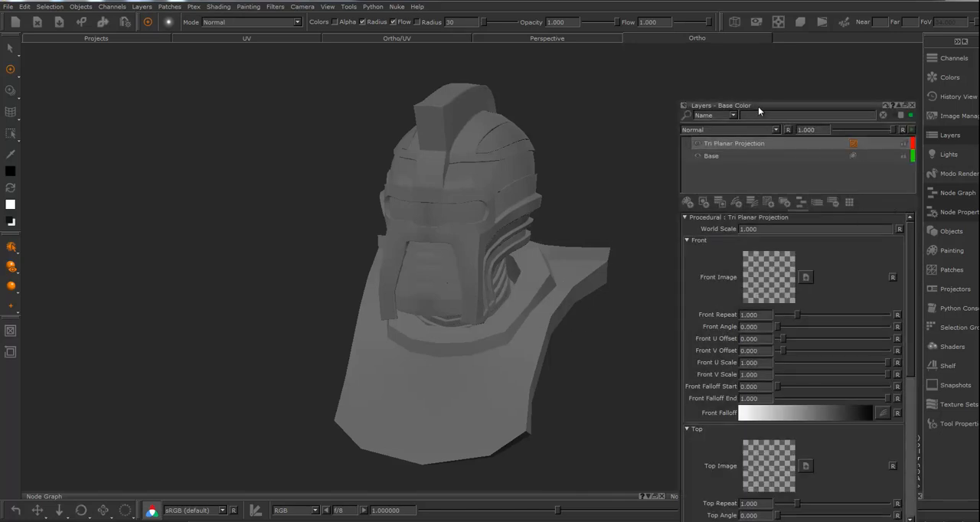
pyautogui.moveTo(760, 105); pyautogui.dragTo(797, 85)
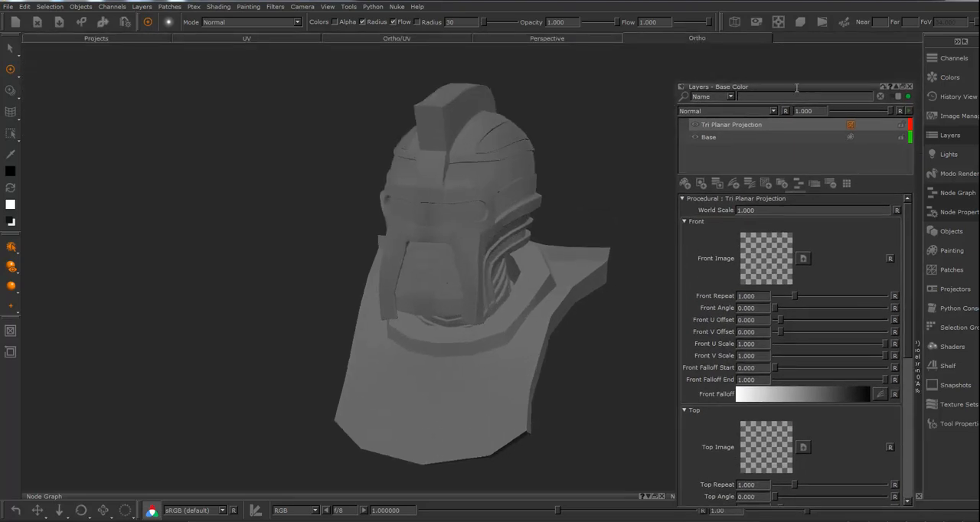
# Open the Image Manager and arrange it between the model and the Layers palette at a reduced size
pyautogui.click(958, 118)
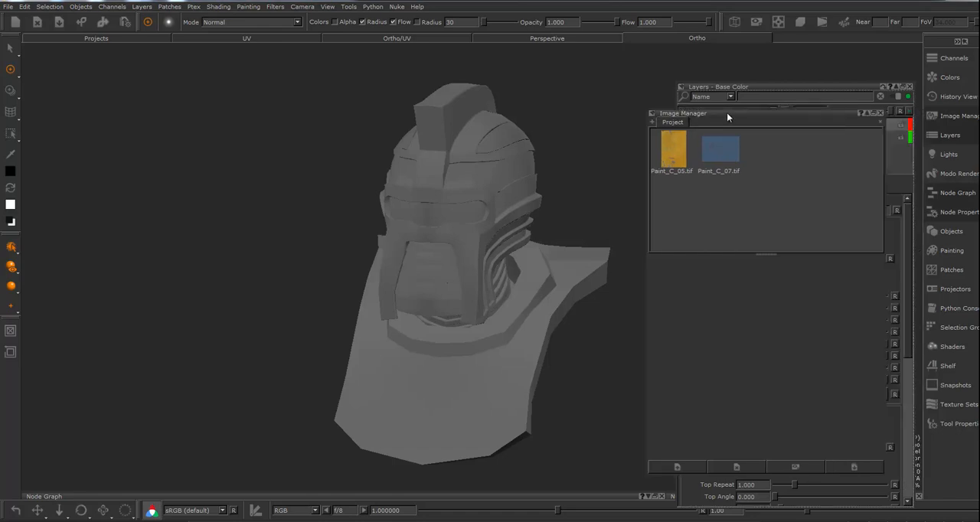
pyautogui.moveTo(762, 111); pyautogui.dragTo(528, 111)
pyautogui.moveTo(357, 259); pyautogui.dragTo(205, 191, button='middle')
pyautogui.moveTo(571, 474); pyautogui.dragTo(579, 373)
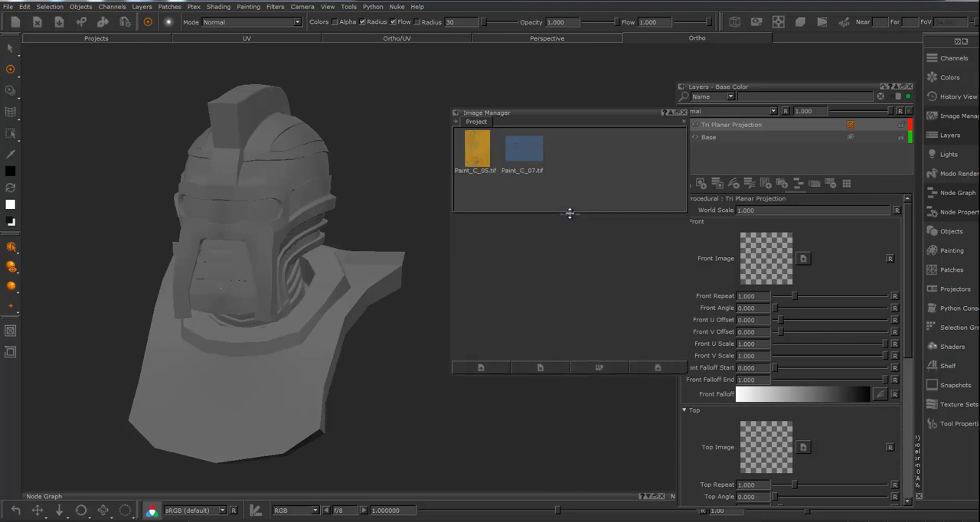
pyautogui.moveTo(570, 213); pyautogui.dragTo(569, 263)
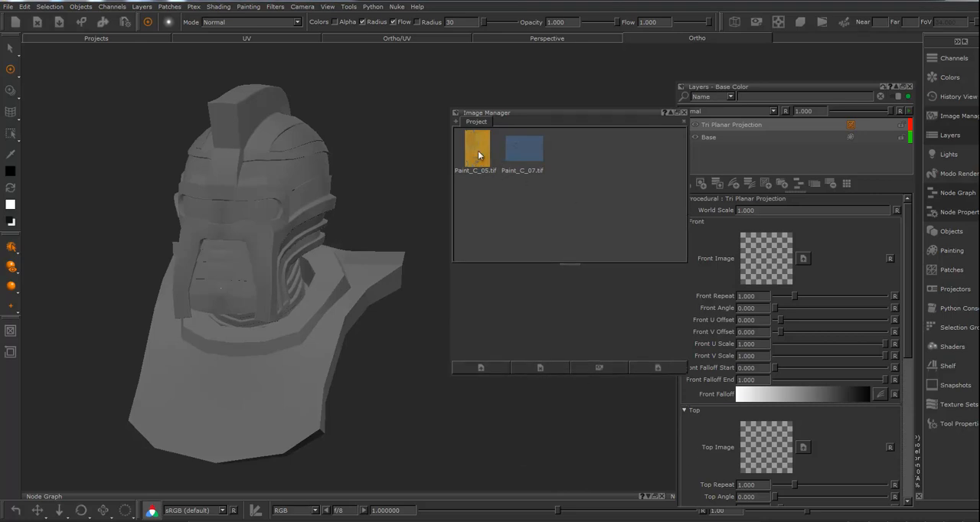
# Assign Paint_C_05.tif as the front, top and right images of the Tri Planar Projection layer
pyautogui.moveTo(477, 151)
pyautogui.mouseDown()
pyautogui.moveTo(815, 315)
pyautogui.moveTo(773, 265)
pyautogui.mouseUp()
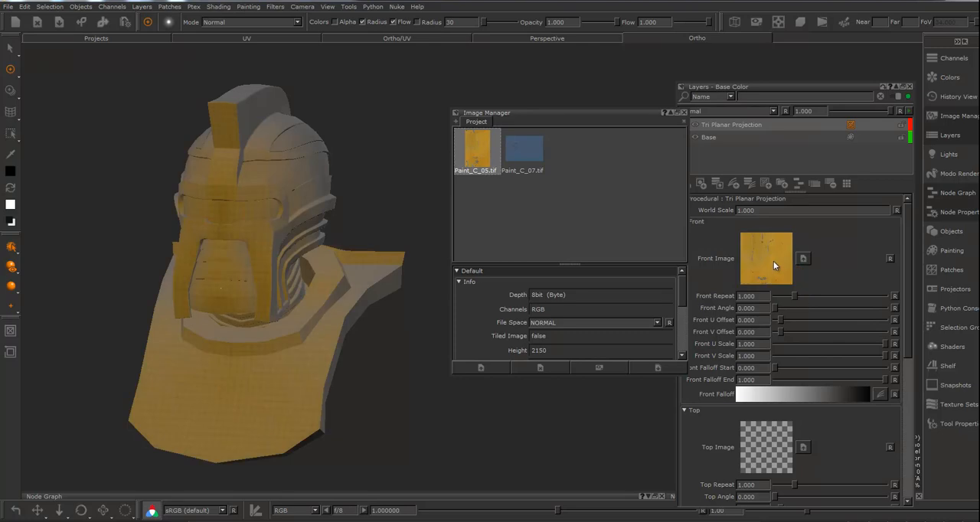
pyautogui.moveTo(487, 160)
pyautogui.mouseDown()
pyautogui.moveTo(685, 380)
pyautogui.moveTo(757, 430)
pyautogui.mouseUp()
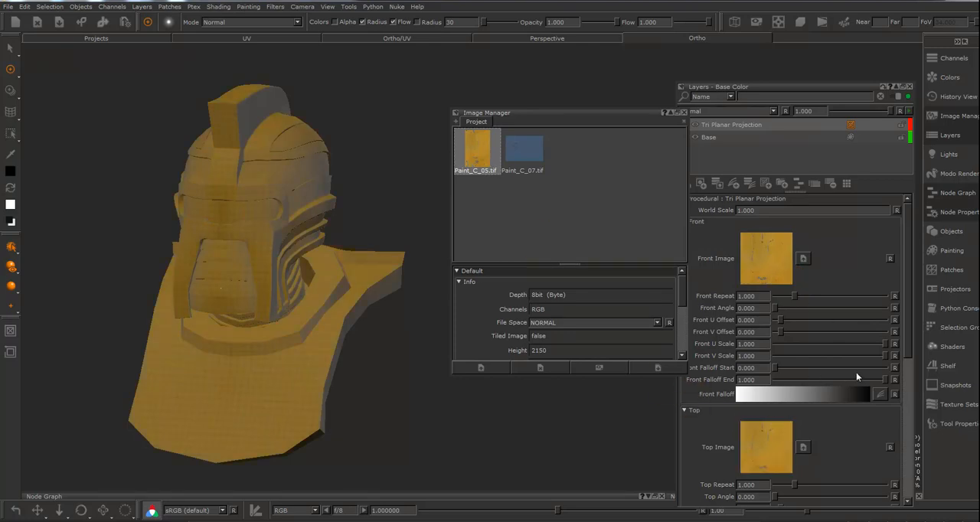
pyautogui.scroll(-2, 842, 441)
pyautogui.scroll(-8, 843, 441)
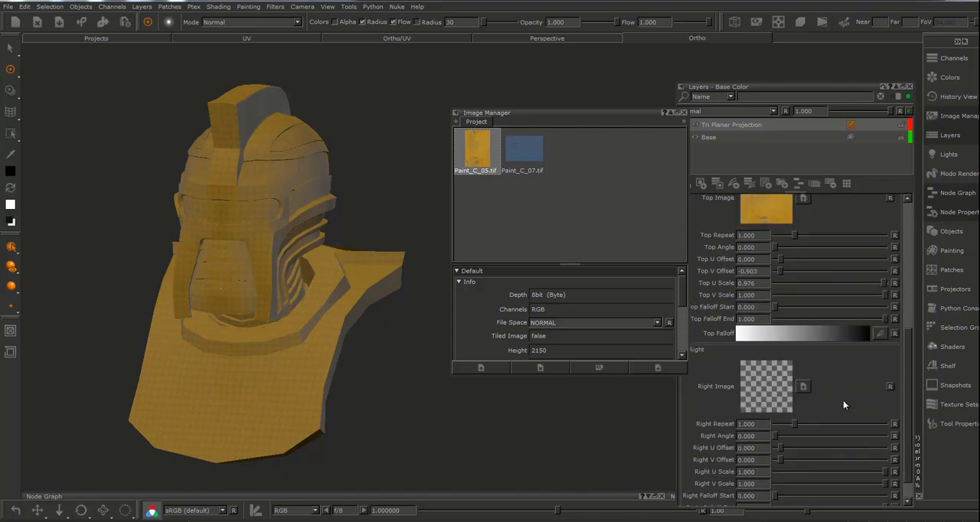
pyautogui.moveTo(464, 149)
pyautogui.mouseDown()
pyautogui.moveTo(775, 390)
pyautogui.moveTo(781, 360)
pyautogui.moveTo(769, 356)
pyautogui.mouseUp()
pyautogui.moveTo(249, 400); pyautogui.dragTo(413, 375, button='middle')
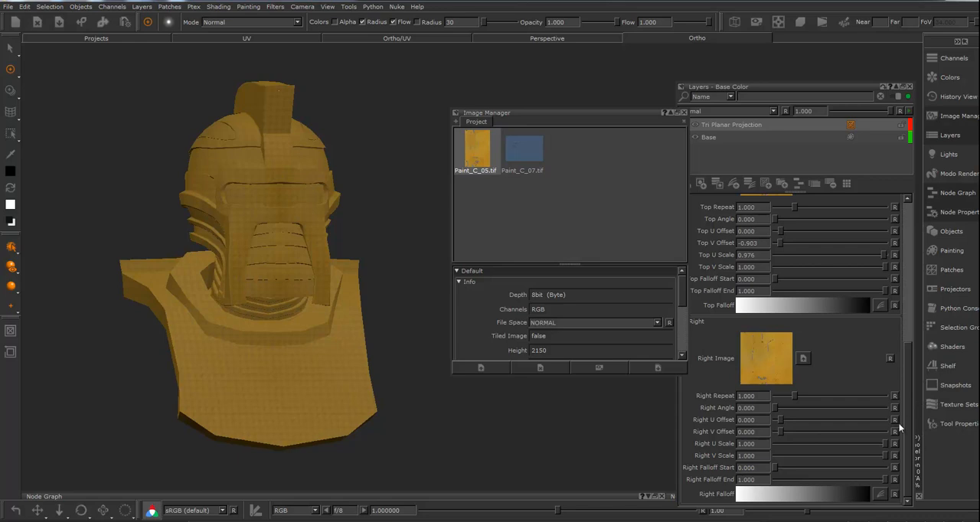
# Set the Tri Planar Projection's World Scale to 0.1 and inspect the texture on the helmet up close
pyautogui.moveTo(908, 447); pyautogui.dragTo(911, 300)
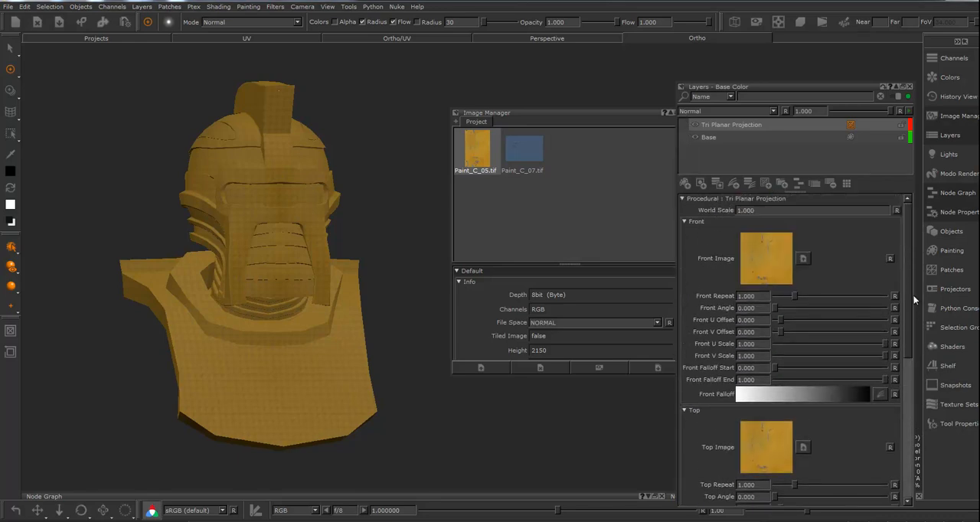
pyautogui.click(746, 209)
pyautogui.write('.1')
pyautogui.keyDown('alt'); pyautogui.moveTo(217, 329); pyautogui.dragTo(264, 299, button='right'); pyautogui.keyUp('alt')
pyautogui.keyDown('alt'); pyautogui.moveTo(158, 286); pyautogui.dragTo(296, 313); pyautogui.keyUp('alt')
pyautogui.keyDown('alt'); pyautogui.moveTo(192, 302); pyautogui.dragTo(365, 352, button='middle'); pyautogui.keyUp('alt')
# Set the Tri Planar Projection's World Scale to 10 and check the texture tiling around the bust
pyautogui.click(767, 210)
pyautogui.write('1')
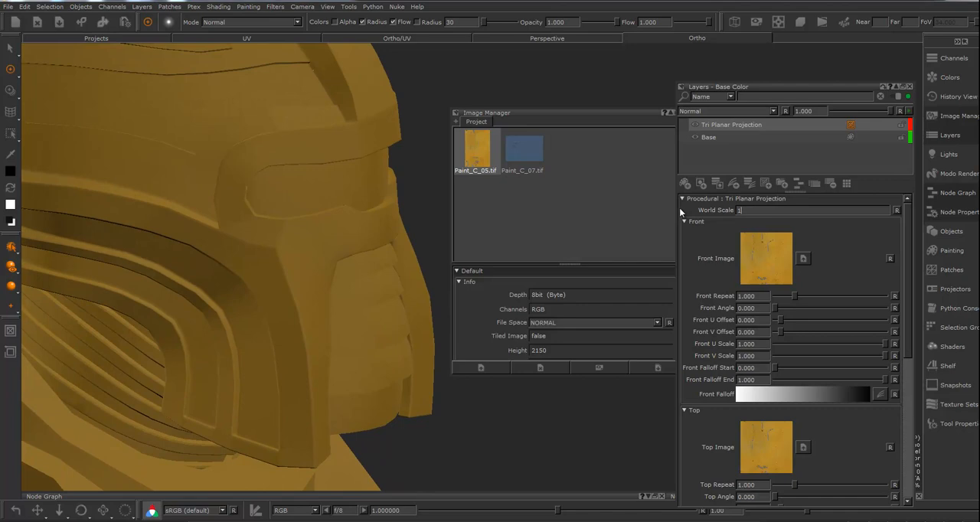
pyautogui.write('0')
pyautogui.press('Return')
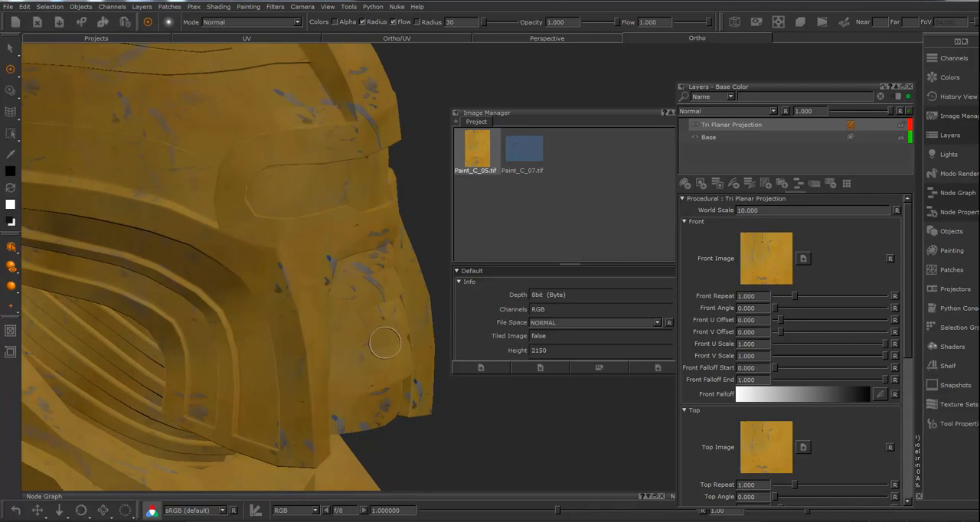
pyautogui.moveTo(376, 351)
pyautogui.keyDown('alt'); pyautogui.mouseDown()
pyautogui.moveTo(228, 342)
pyautogui.moveTo(291, 374)
pyautogui.moveTo(223, 292)
pyautogui.mouseUp(); pyautogui.keyUp('alt')
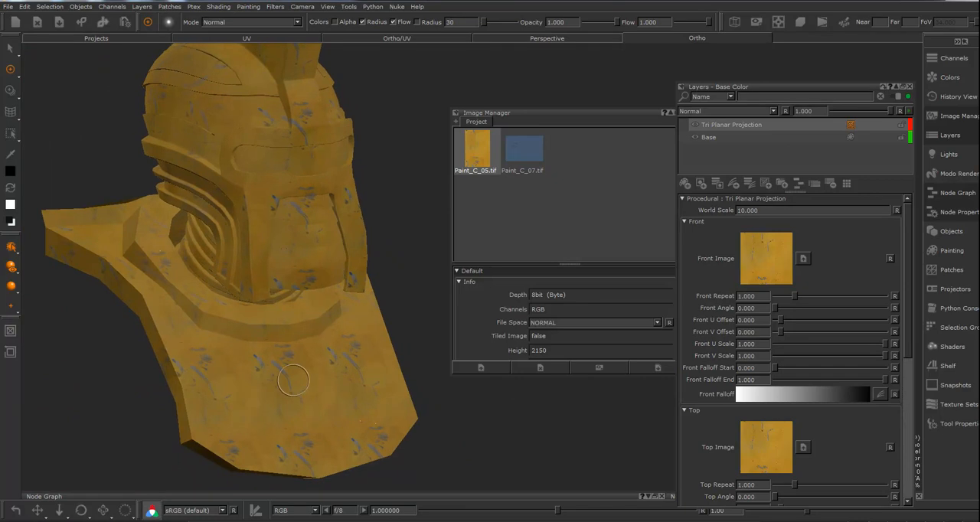
pyautogui.keyDown('alt'); pyautogui.moveTo(324, 334); pyautogui.dragTo(283, 339); pyautogui.keyUp('alt')
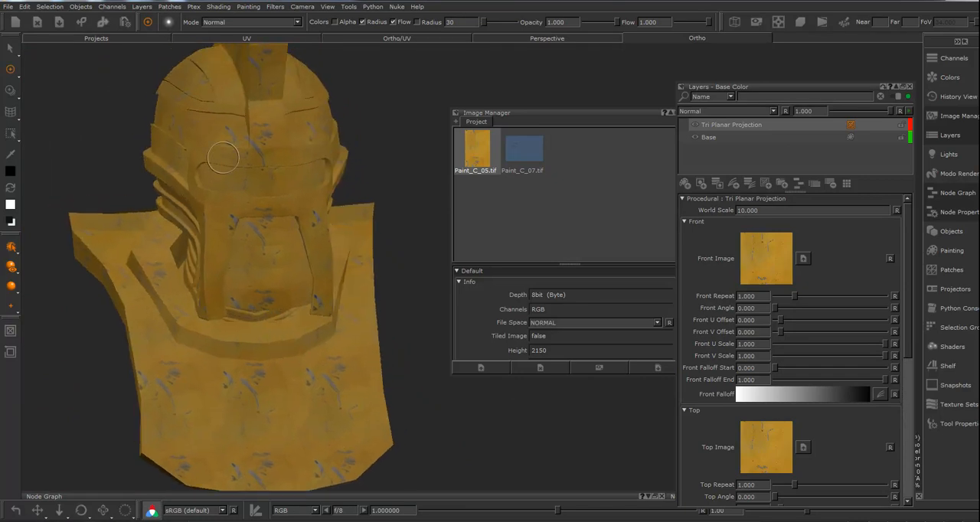
pyautogui.keyDown('alt'); pyautogui.moveTo(346, 254); pyautogui.dragTo(385, 161); pyautogui.keyUp('alt')
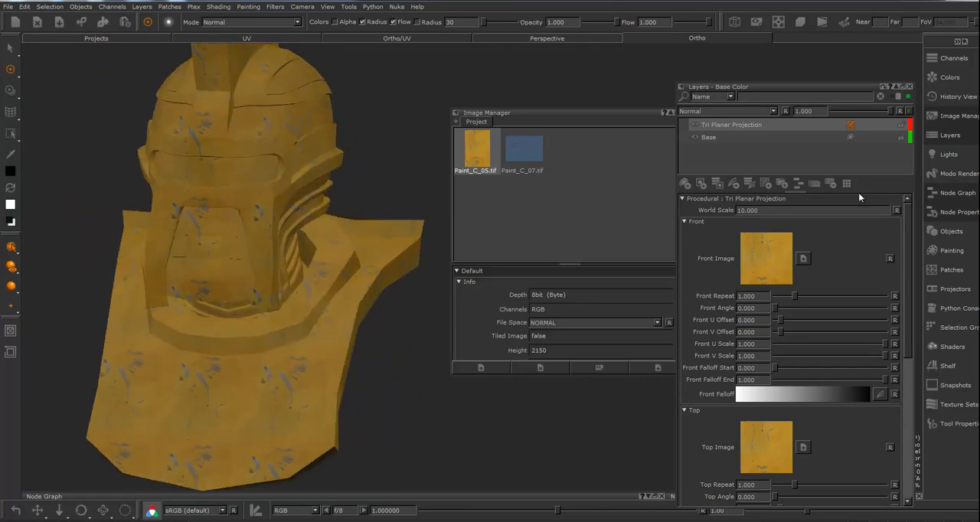
# Set the Tri Planar Projection's World Scale to 30 and check the texture from the side
pyautogui.doubleClick(769, 210)
pyautogui.write('3')
pyautogui.press('Return')
pyautogui.keyDown('alt'); pyautogui.moveTo(394, 252); pyautogui.dragTo(296, 110); pyautogui.keyUp('alt')
pyautogui.keyDown('alt'); pyautogui.moveTo(264, 153); pyautogui.dragTo(330, 258); pyautogui.keyUp('alt')
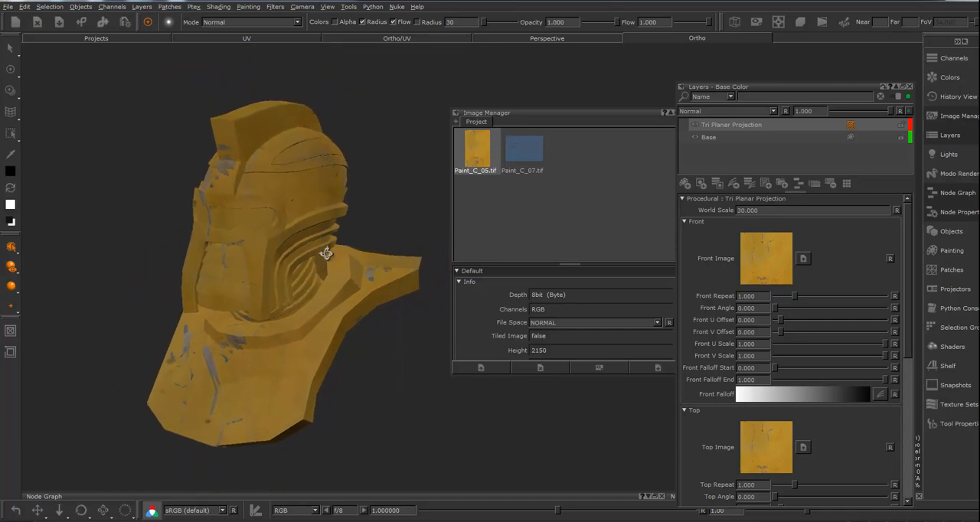
# Add a second Tri Planar Projection procedural layer above the existing projection layer
pyautogui.click(717, 126)
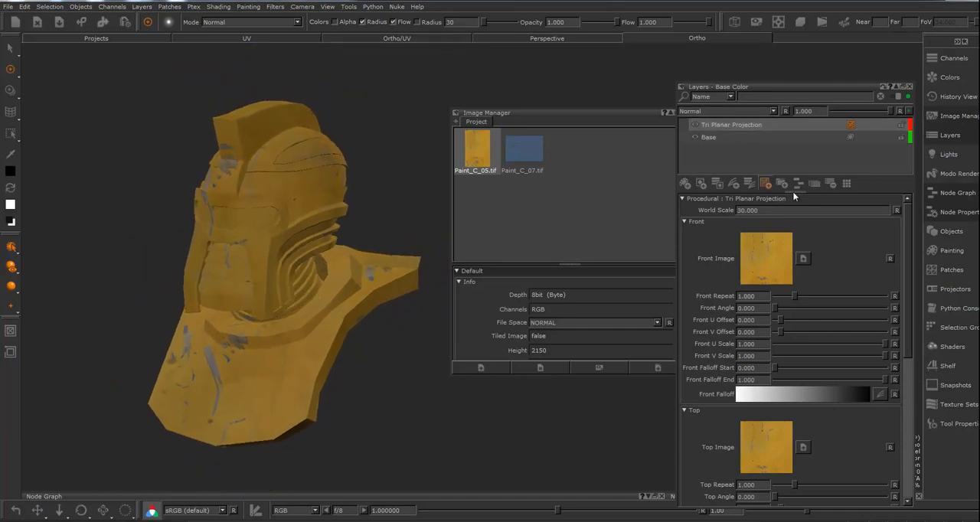
pyautogui.moveTo(799, 194); pyautogui.dragTo(799, 219)
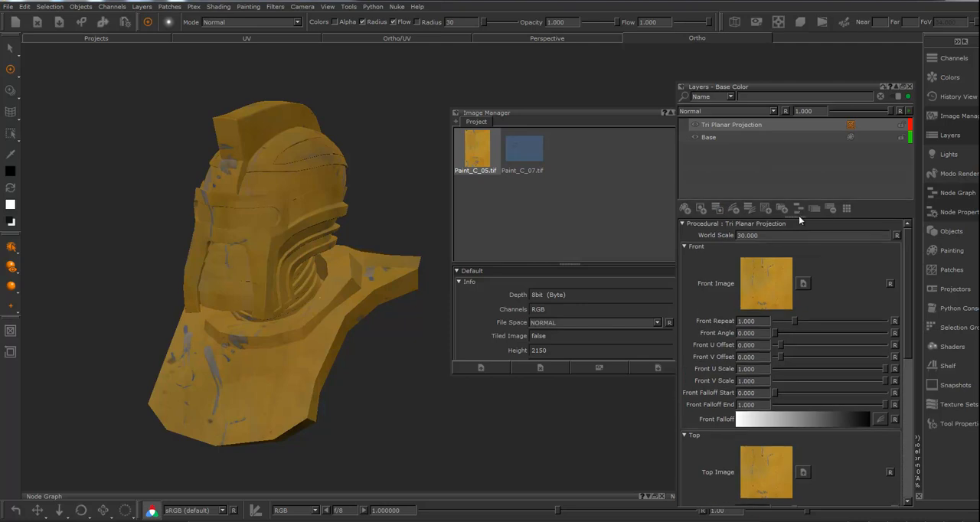
pyautogui.rightClick(727, 124)
pyautogui.moveTo(773, 150)
pyautogui.moveTo(854, 162)
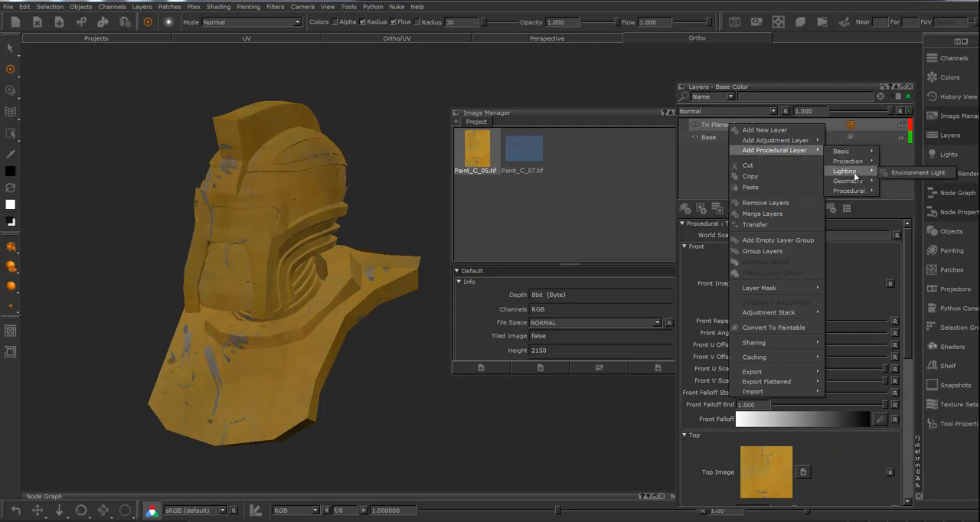
pyautogui.click(903, 205)
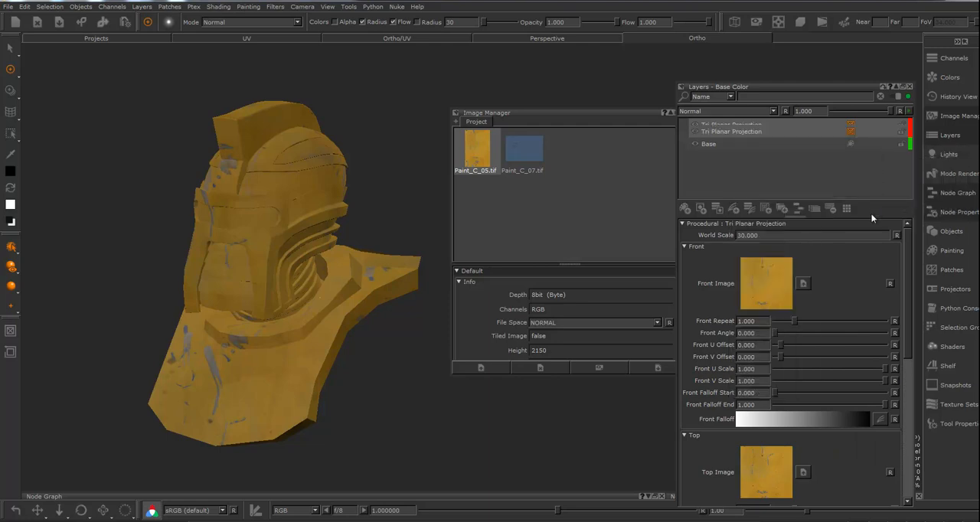
pyautogui.moveTo(290, 256)
pyautogui.keyDown('alt'); pyautogui.mouseDown()
pyautogui.moveTo(280, 267)
pyautogui.moveTo(265, 165)
pyautogui.mouseUp(); pyautogui.keyUp('alt')
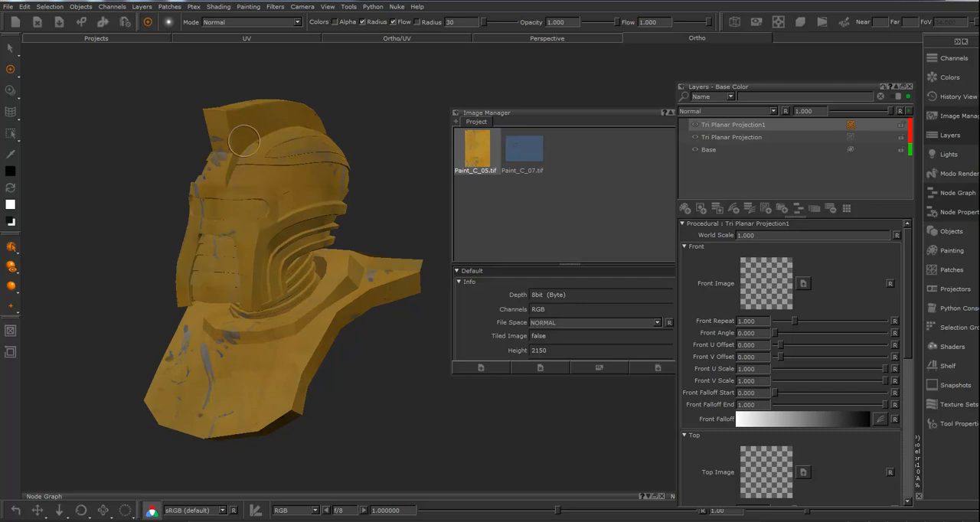
# Assign Paint_C_07.tif to the Front, Top and Right images of the upper Tri Planar Projection layer
pyautogui.moveTo(311, 354)
pyautogui.keyDown('alt'); pyautogui.mouseDown()
pyautogui.moveTo(100, 345)
pyautogui.moveTo(309, 351)
pyautogui.mouseUp(); pyautogui.keyUp('alt')
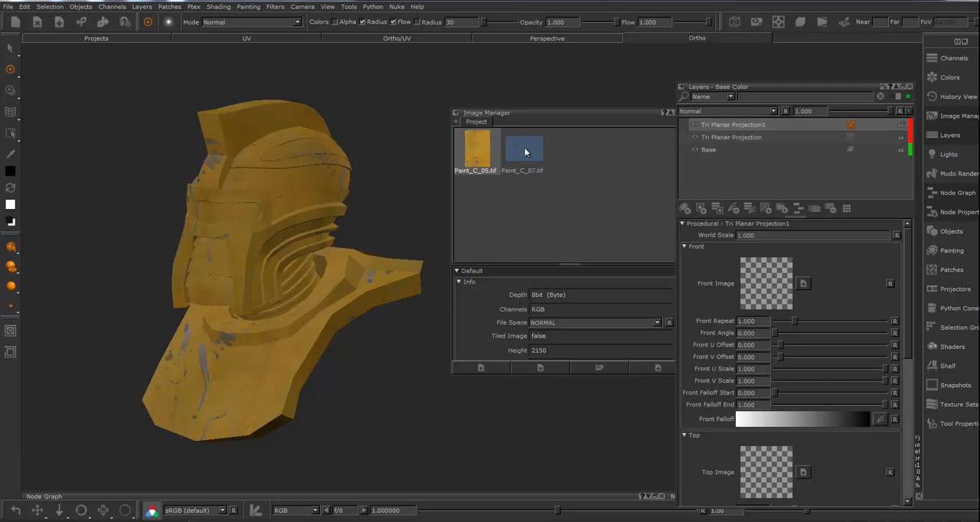
pyautogui.moveTo(525, 150); pyautogui.dragTo(762, 282)
pyautogui.moveTo(535, 164)
pyautogui.mouseDown()
pyautogui.moveTo(758, 407)
pyautogui.moveTo(776, 472)
pyautogui.mouseUp()
pyautogui.moveTo(905, 353); pyautogui.dragTo(906, 464)
pyautogui.moveTo(528, 161); pyautogui.dragTo(766, 418)
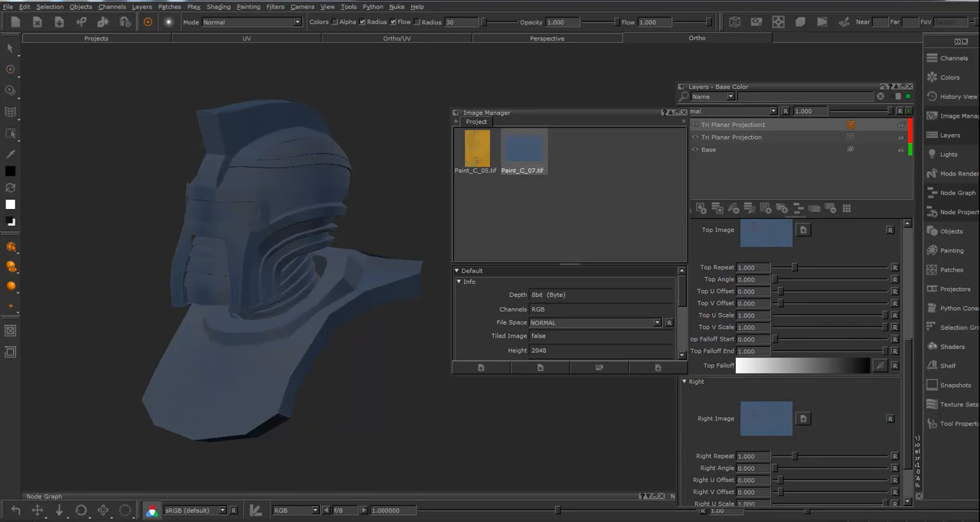
# Set the upper Tri Planar Projection's World Scale to 30 and inspect the blue paint texture on the helmet up close
pyautogui.moveTo(906, 350); pyautogui.dragTo(909, 233)
pyautogui.moveTo(775, 232); pyautogui.dragTo(693, 235)
pyautogui.write('30')
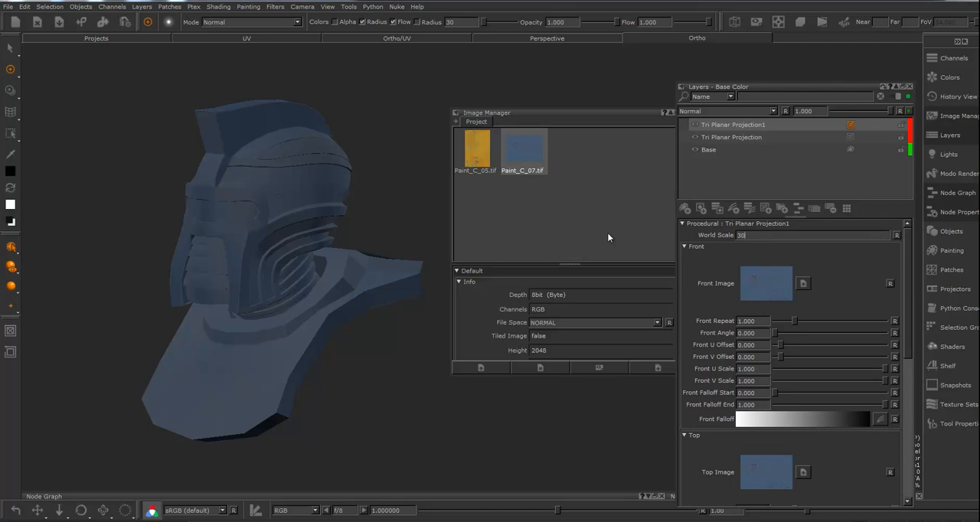
pyautogui.press('Return')
pyautogui.moveTo(280, 341)
pyautogui.keyDown('alt'); pyautogui.mouseDown()
pyautogui.moveTo(249, 346)
pyautogui.moveTo(357, 340)
pyautogui.mouseUp(); pyautogui.keyUp('alt')
pyautogui.keyDown('alt'); pyautogui.moveTo(394, 343); pyautogui.dragTo(482, 341, button='right'); pyautogui.keyUp('alt')
pyautogui.keyDown('alt'); pyautogui.moveTo(247, 313); pyautogui.dragTo(301, 404, button='middle'); pyautogui.keyUp('alt')
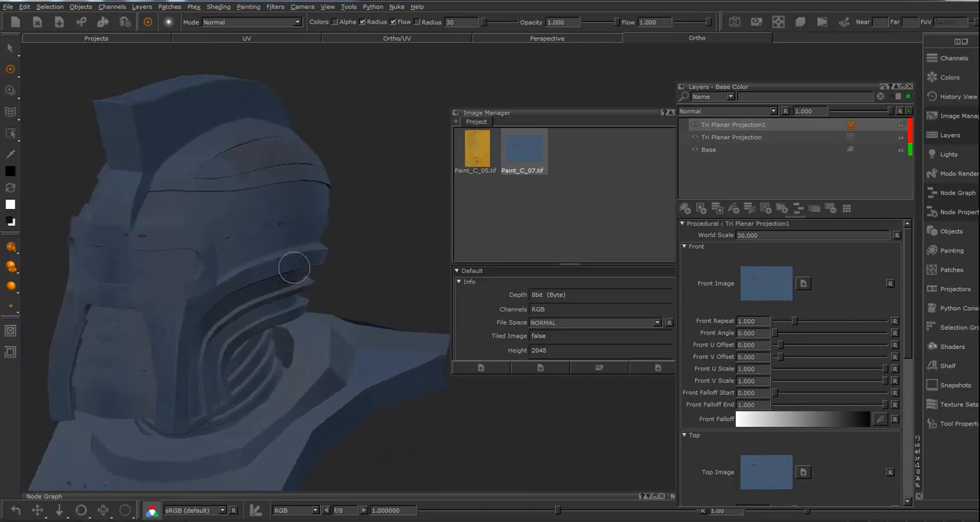
pyautogui.keyDown('alt'); pyautogui.moveTo(296, 298); pyautogui.dragTo(353, 239, button='right'); pyautogui.keyUp('alt')
pyautogui.keyDown('alt'); pyautogui.moveTo(292, 267); pyautogui.dragTo(241, 258, button='middle'); pyautogui.keyUp('alt')
# Close the Image Manager and compare the bust with the upper projection layer hidden and shown
pyautogui.click(663, 113)
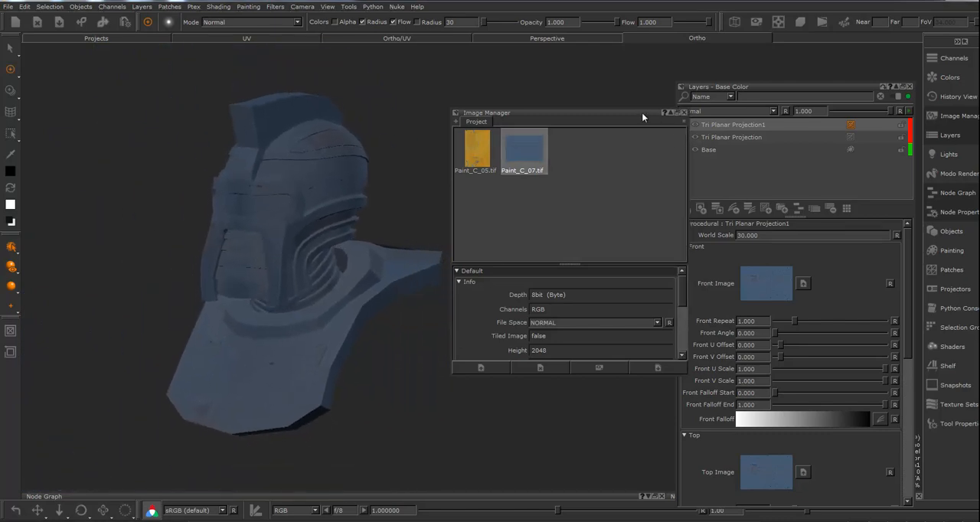
pyautogui.click(683, 113)
pyautogui.moveTo(487, 355)
pyautogui.keyDown('alt'); pyautogui.mouseDown()
pyautogui.moveTo(634, 355)
pyautogui.moveTo(494, 345)
pyautogui.moveTo(500, 354)
pyautogui.mouseUp(); pyautogui.keyUp('alt')
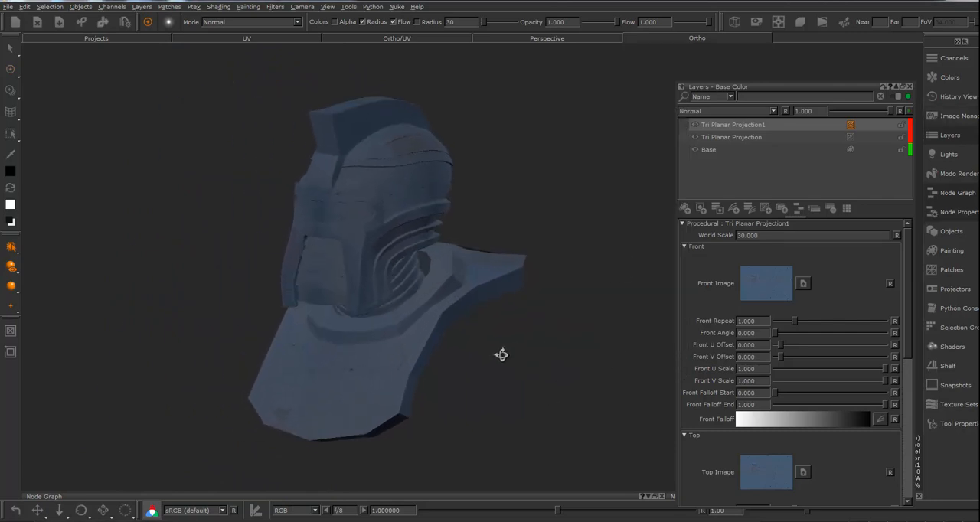
pyautogui.click(695, 124)
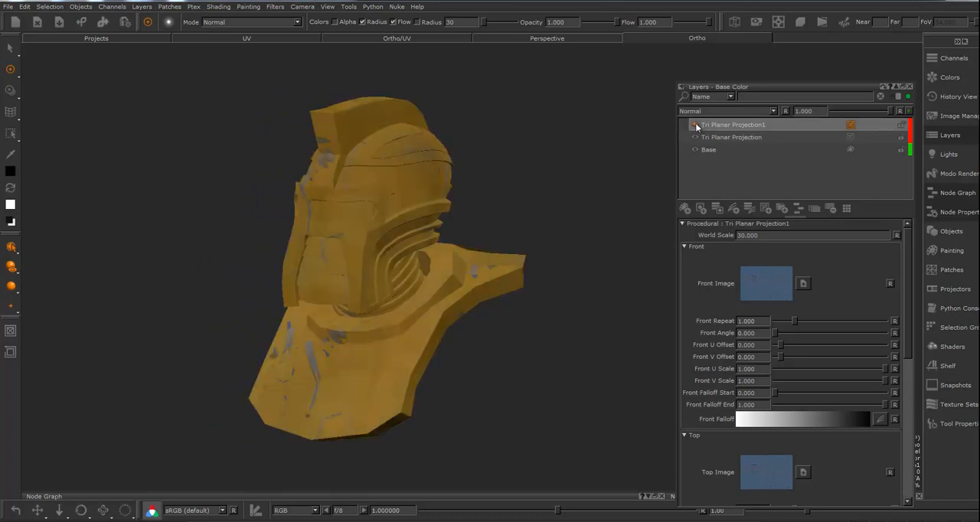
pyautogui.click(695, 124)
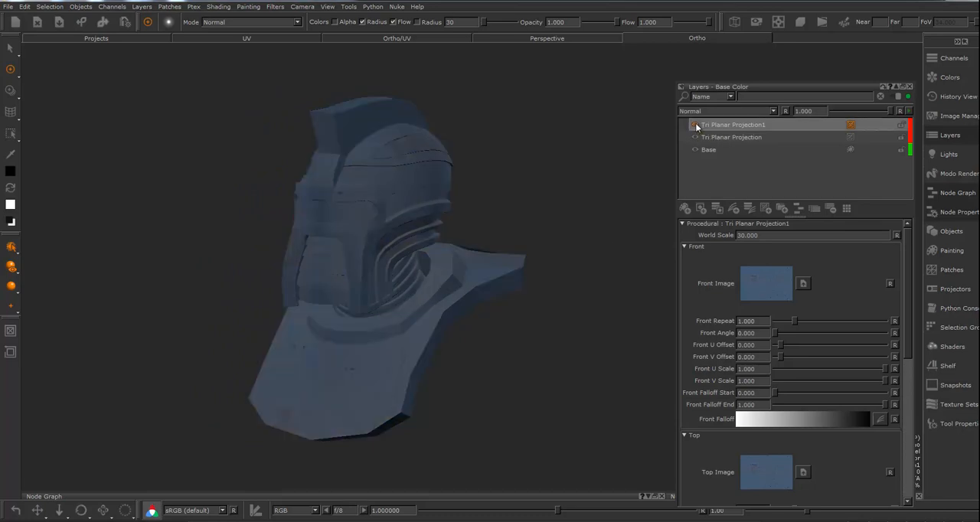
# Add a Hide All mask to the upper projection layer and paint white on it over the crest and the helmet's side
pyautogui.rightClick(757, 124)
pyautogui.moveTo(788, 288)
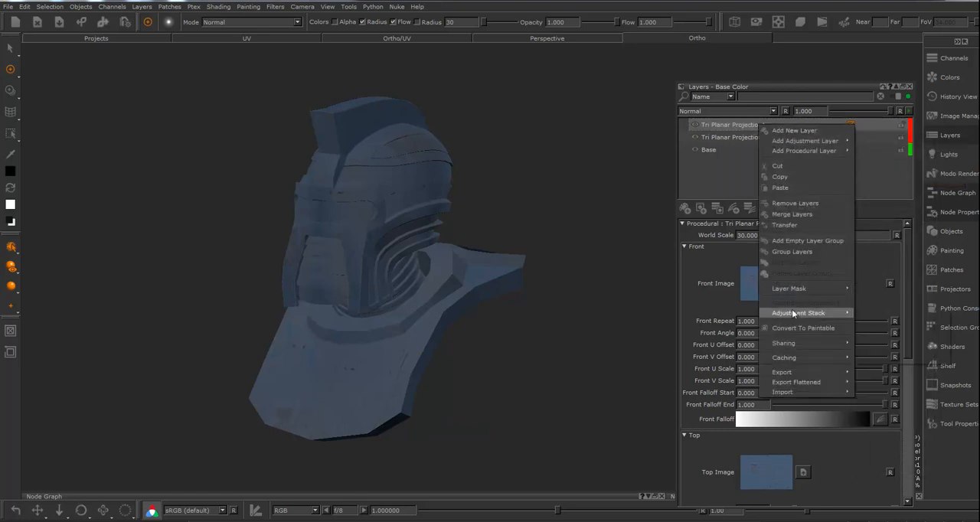
pyautogui.moveTo(887, 292)
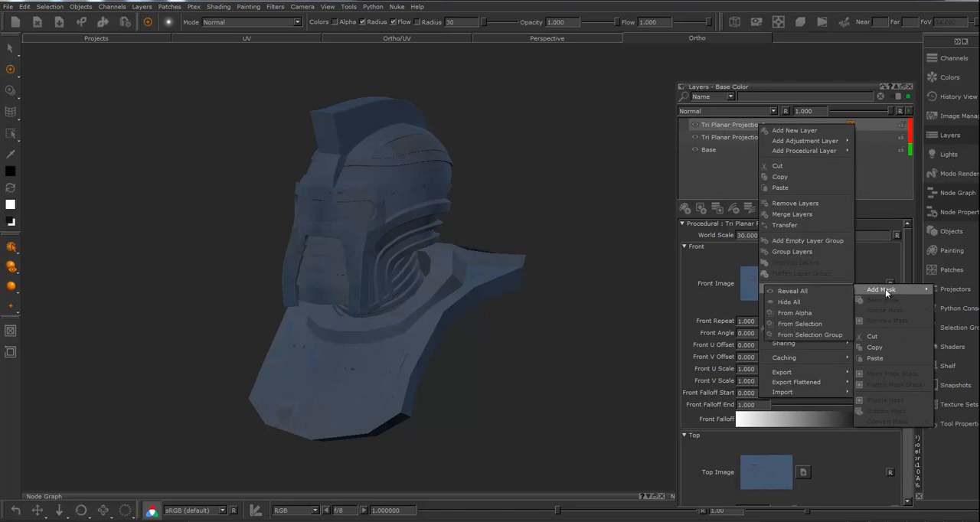
pyautogui.click(789, 303)
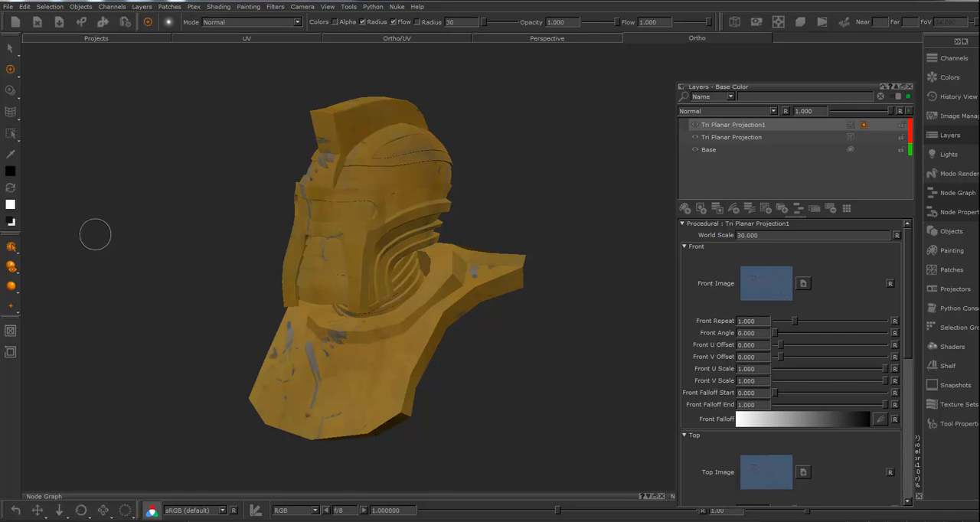
pyautogui.click(10, 188)
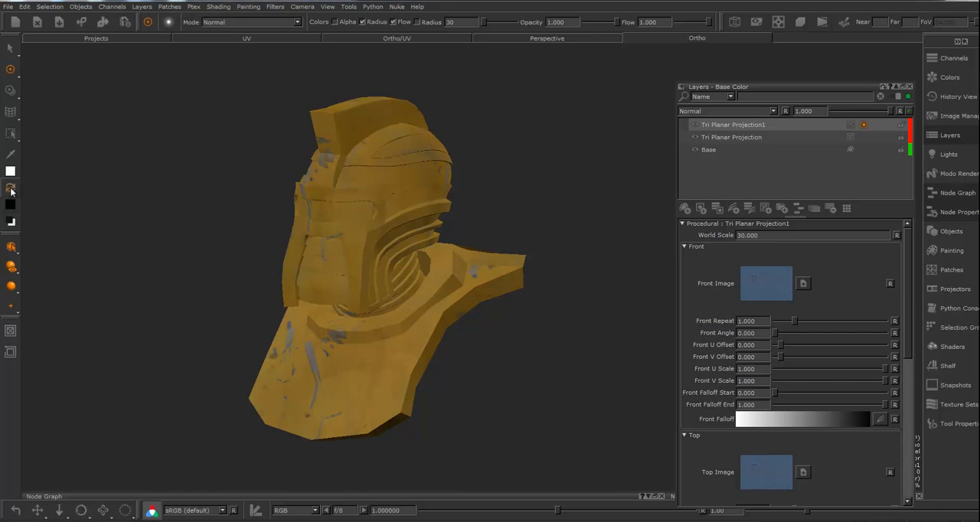
pyautogui.moveTo(380, 202)
pyautogui.mouseDown()
pyautogui.moveTo(371, 234)
pyautogui.moveTo(340, 174)
pyautogui.moveTo(375, 127)
pyautogui.moveTo(310, 147)
pyautogui.moveTo(334, 132)
pyautogui.mouseUp()
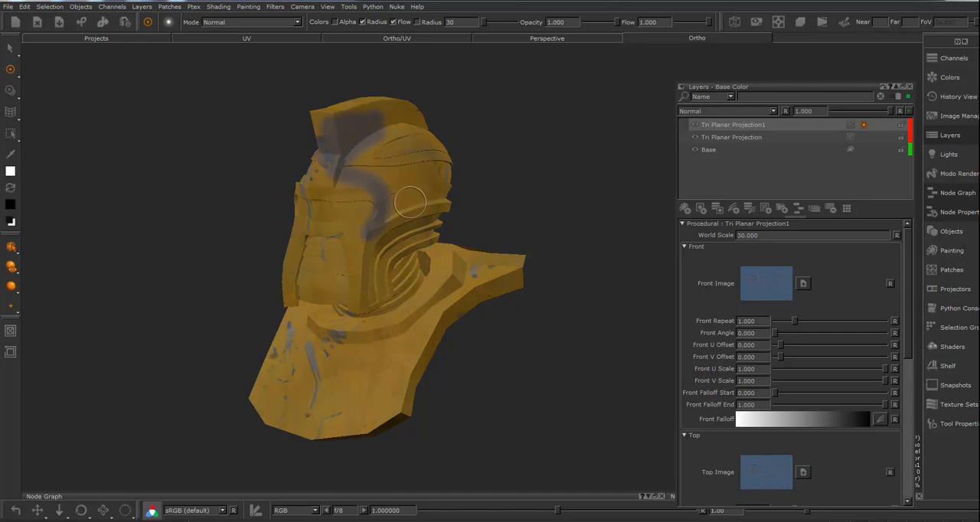
# Choose the "velvetT..." brush from the Organic Brushes on the Shelf
pyautogui.click(947, 366)
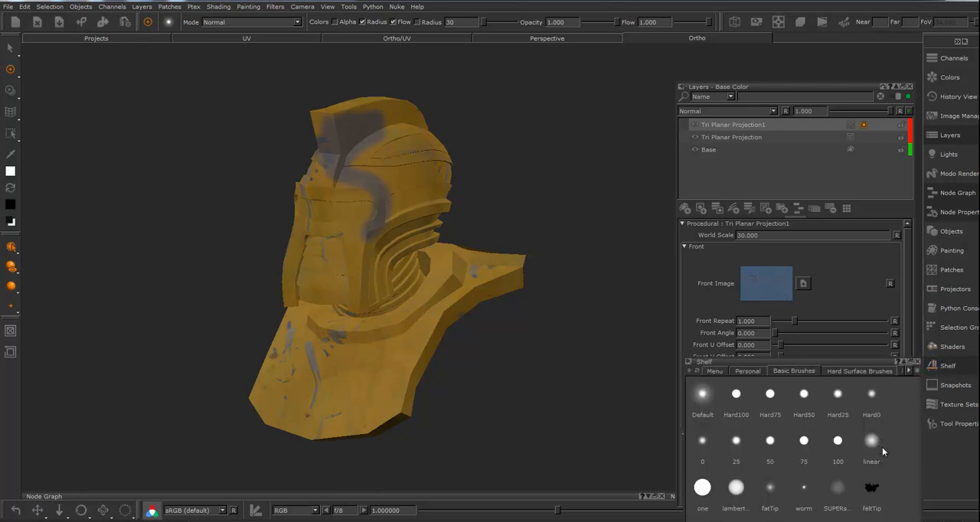
pyautogui.click(909, 371)
pyautogui.click(909, 370)
pyautogui.click(877, 371)
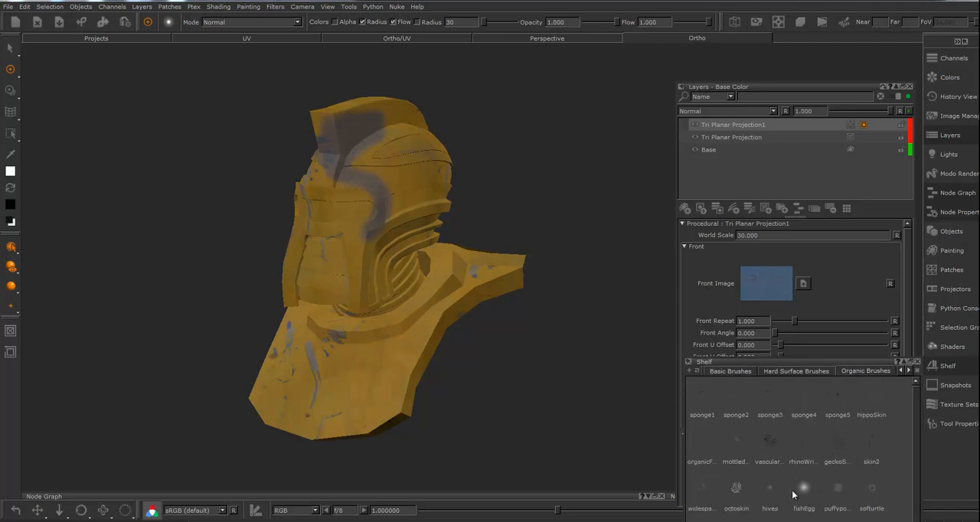
pyautogui.scroll(-2, 794, 489)
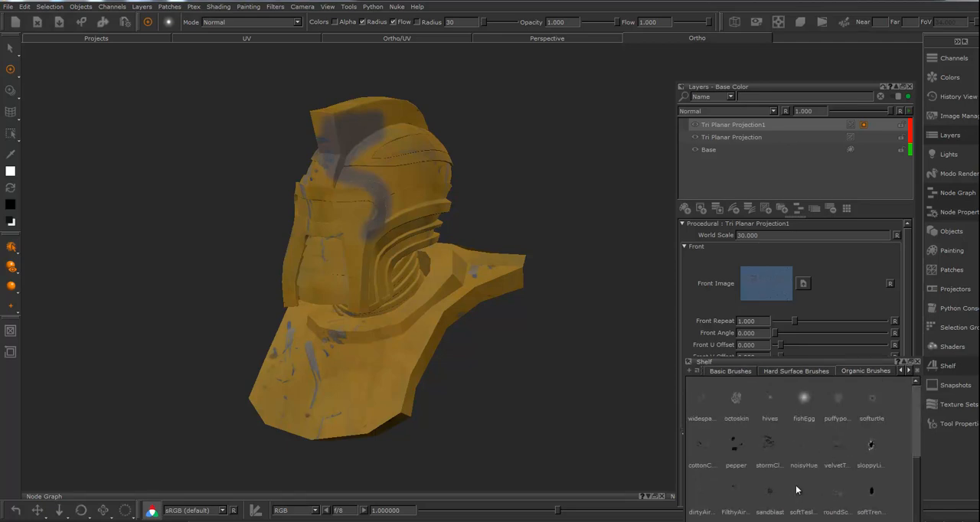
pyautogui.click(836, 445)
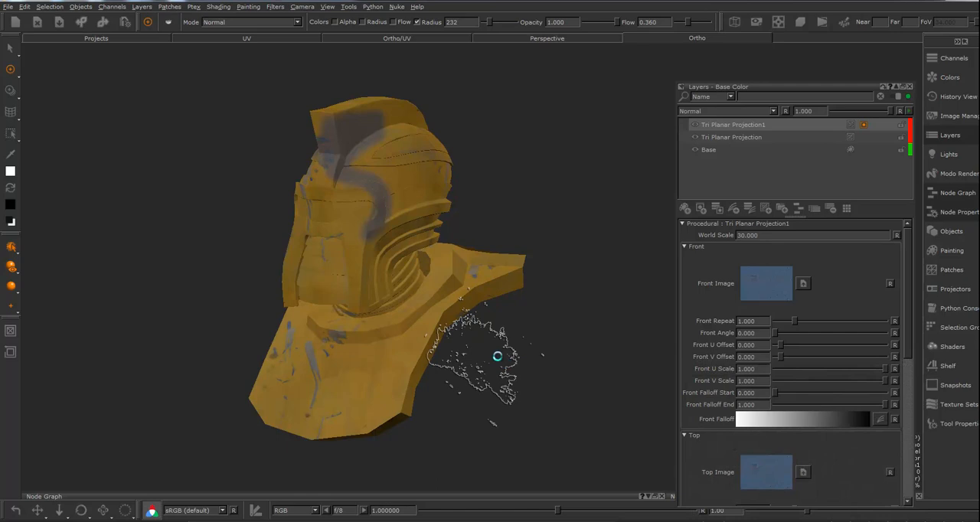
# Paint a large white patch on the layer mask over the front of the bust's chest plate
pyautogui.keyDown('alt'); pyautogui.moveTo(453, 353); pyautogui.dragTo(492, 349); pyautogui.keyUp('alt')
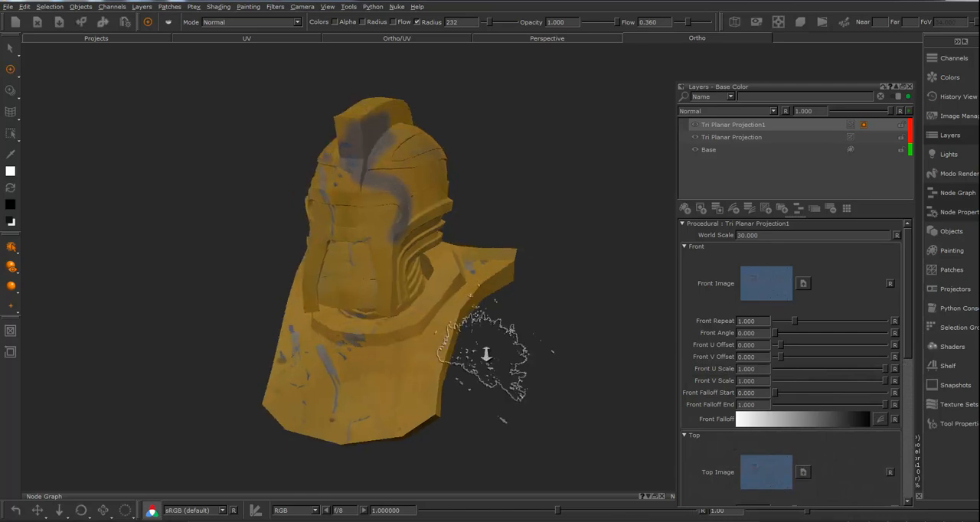
pyautogui.keyDown('alt'); pyautogui.moveTo(492, 350); pyautogui.dragTo(576, 361, button='right'); pyautogui.keyUp('alt')
pyautogui.keyDown('alt'); pyautogui.moveTo(519, 329); pyautogui.dragTo(561, 259, button='middle'); pyautogui.keyUp('alt')
pyautogui.moveTo(339, 369)
pyautogui.mouseDown()
pyautogui.moveTo(308, 374)
pyautogui.moveTo(343, 359)
pyautogui.moveTo(268, 413)
pyautogui.moveTo(292, 358)
pyautogui.moveTo(300, 405)
pyautogui.moveTo(305, 381)
pyautogui.moveTo(348, 377)
pyautogui.moveTo(328, 350)
pyautogui.mouseUp()
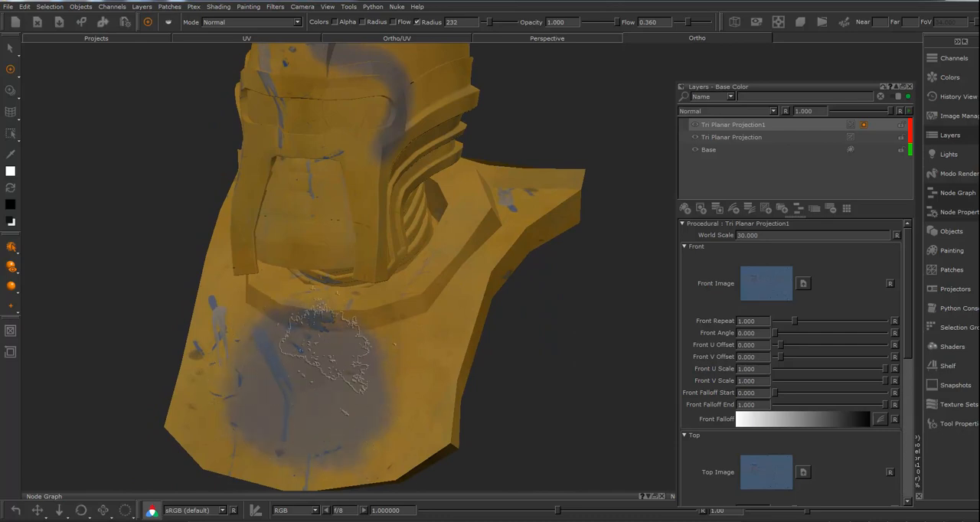
pyautogui.moveTo(589, 363)
pyautogui.keyDown('alt'); pyautogui.mouseDown()
pyautogui.moveTo(547, 376)
pyautogui.moveTo(579, 369)
pyautogui.mouseUp(); pyautogui.keyUp('alt')
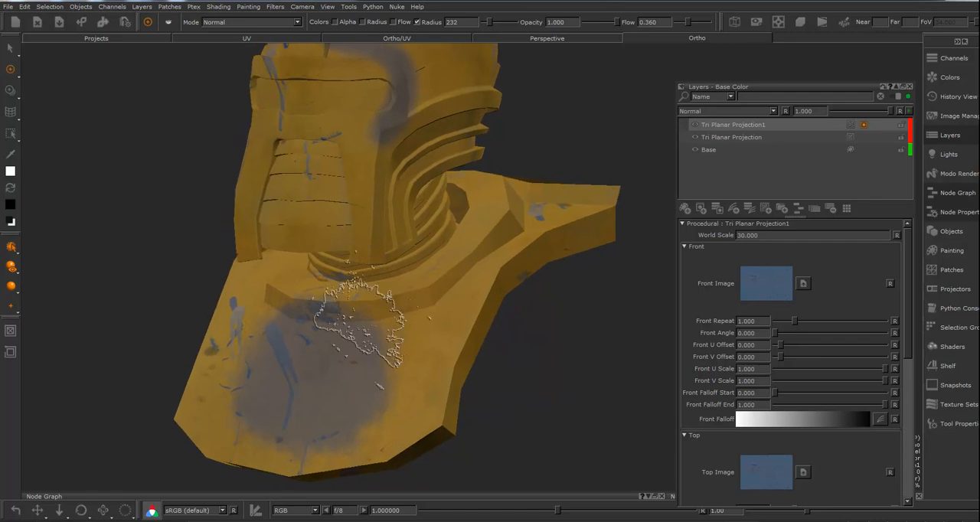
# Convert the upper projection layer's mask into a mask stack and open its layer window beside the Layers palette
pyautogui.click(864, 126)
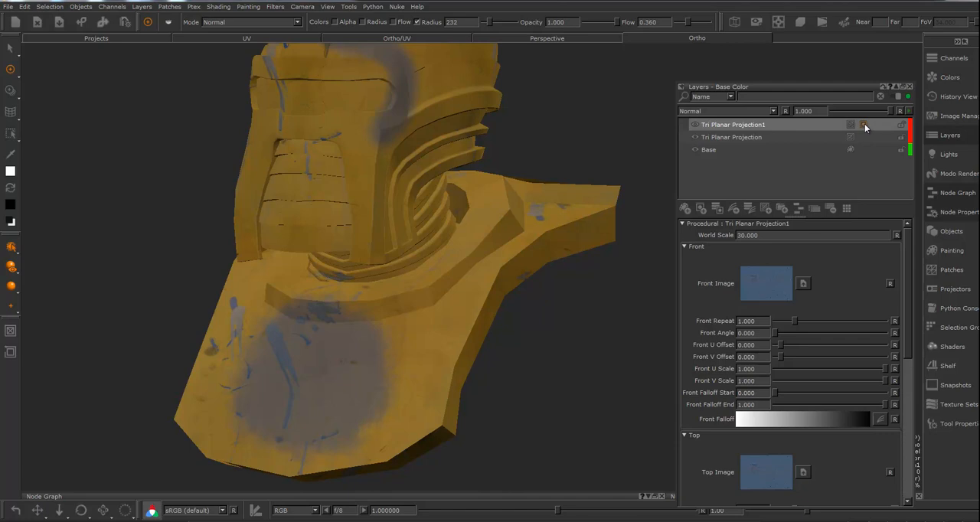
pyautogui.rightClick(863, 125)
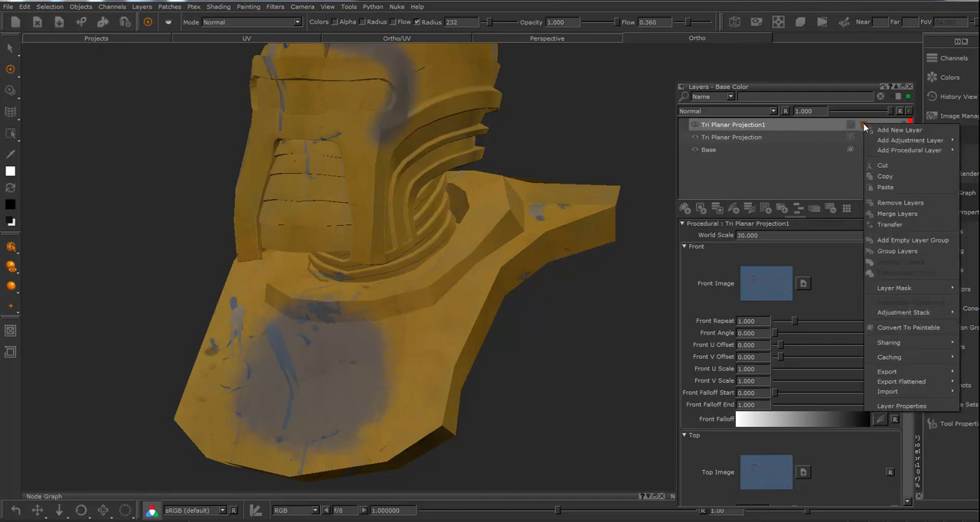
pyautogui.moveTo(904, 287)
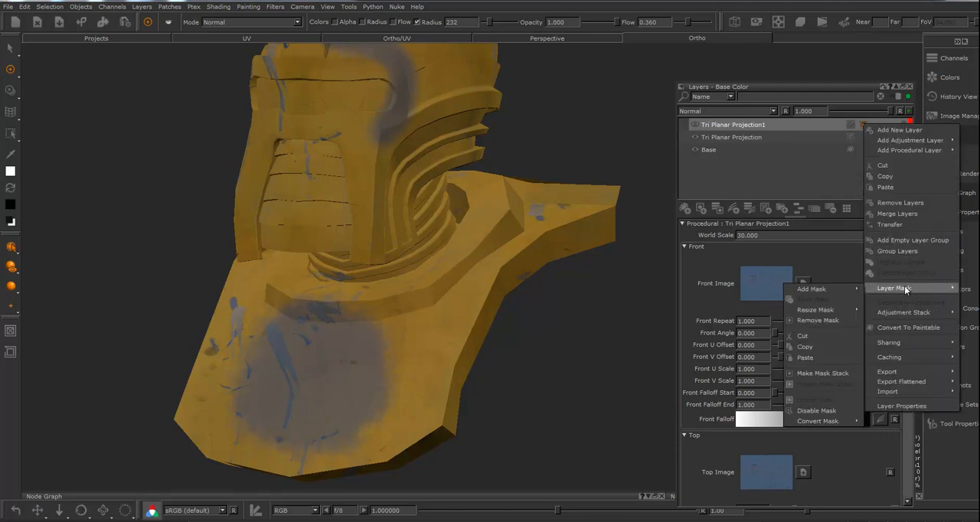
pyautogui.click(816, 374)
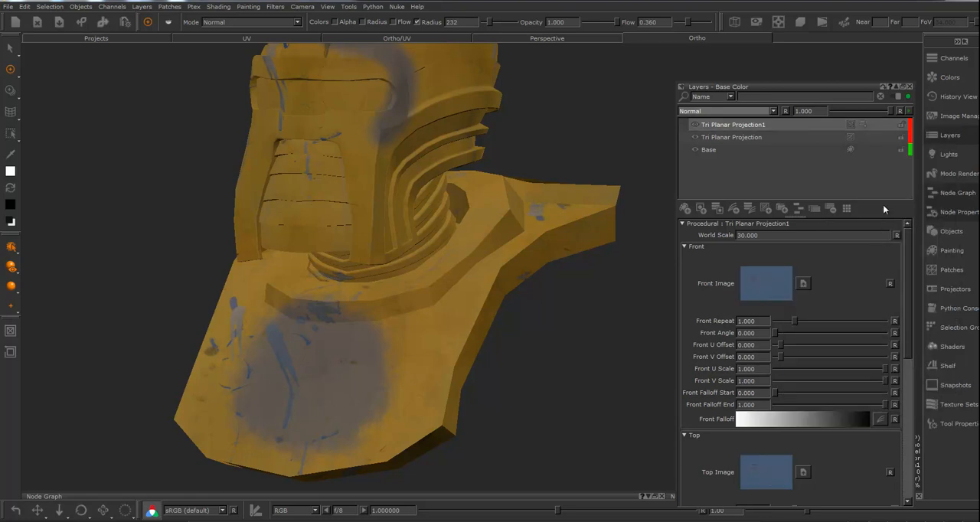
pyautogui.click(861, 124)
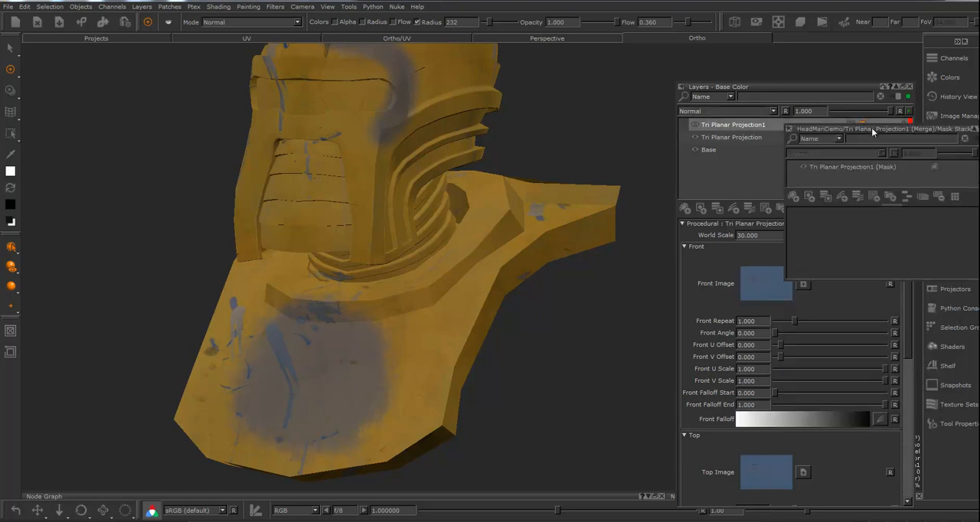
pyautogui.moveTo(879, 129); pyautogui.dragTo(553, 129)
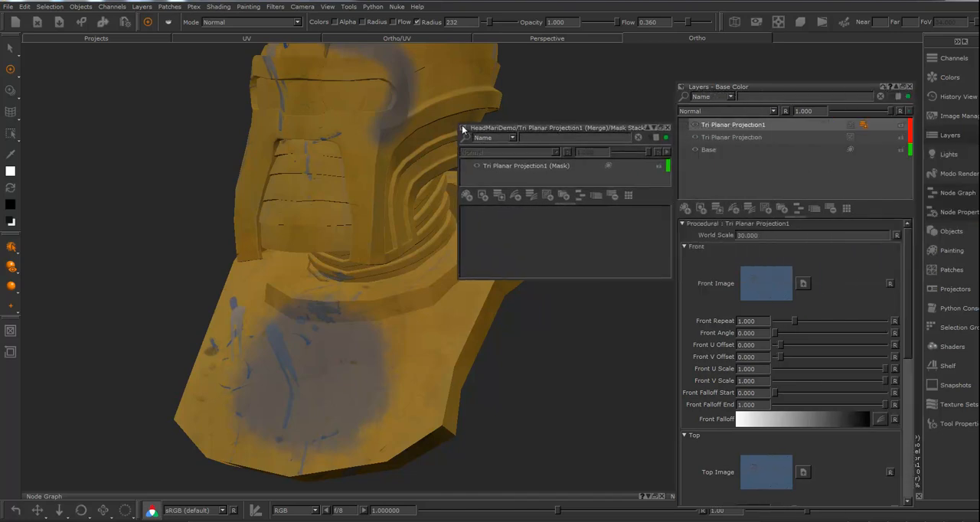
# Add a new paintable layer above the existing mask layer in the mask stack
pyautogui.keyDown('alt'); pyautogui.moveTo(397, 349); pyautogui.dragTo(300, 393, button='middle'); pyautogui.keyUp('alt')
pyautogui.keyDown('alt'); pyautogui.moveTo(276, 339); pyautogui.dragTo(153, 334, button='right'); pyautogui.keyUp('alt')
pyautogui.keyDown('alt'); pyautogui.moveTo(369, 304); pyautogui.dragTo(306, 324); pyautogui.keyUp('alt')
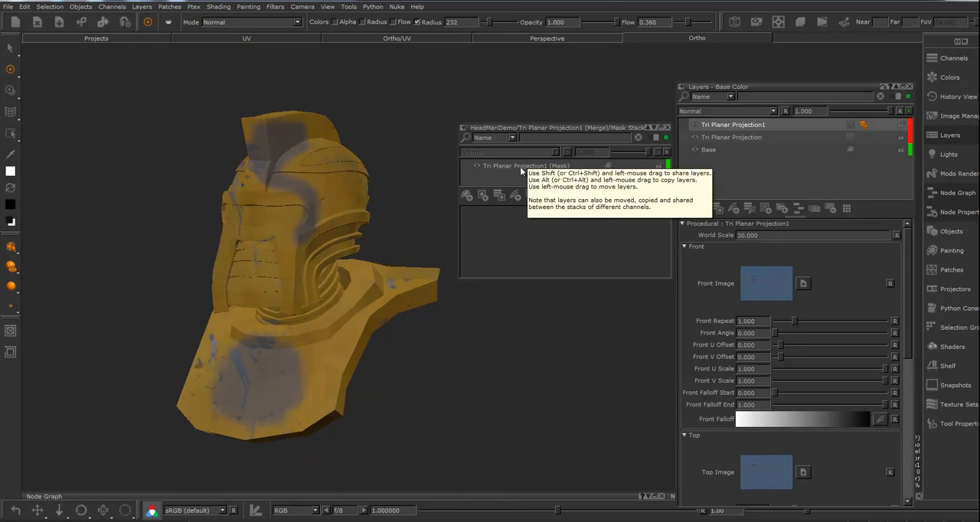
pyautogui.keyDown('alt'); pyautogui.moveTo(353, 335); pyautogui.dragTo(360, 277); pyautogui.keyUp('alt')
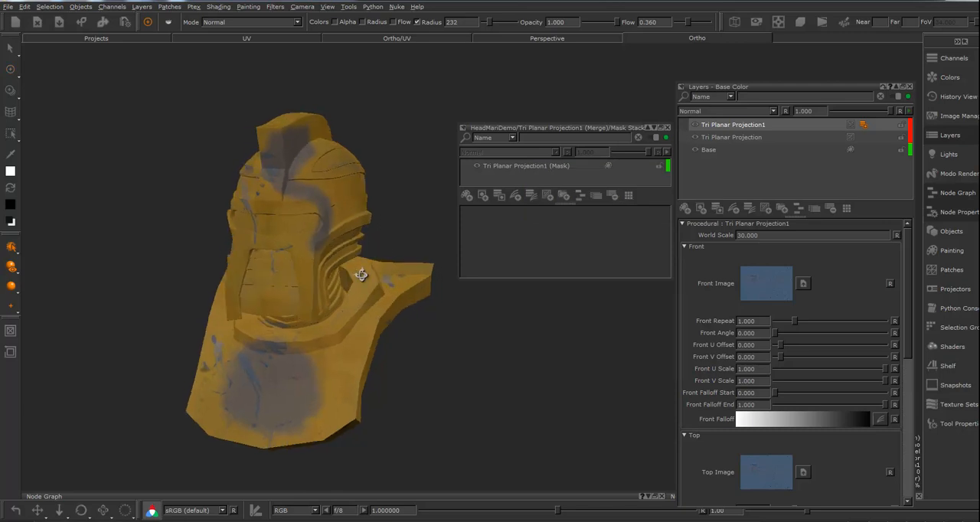
pyautogui.click(516, 165)
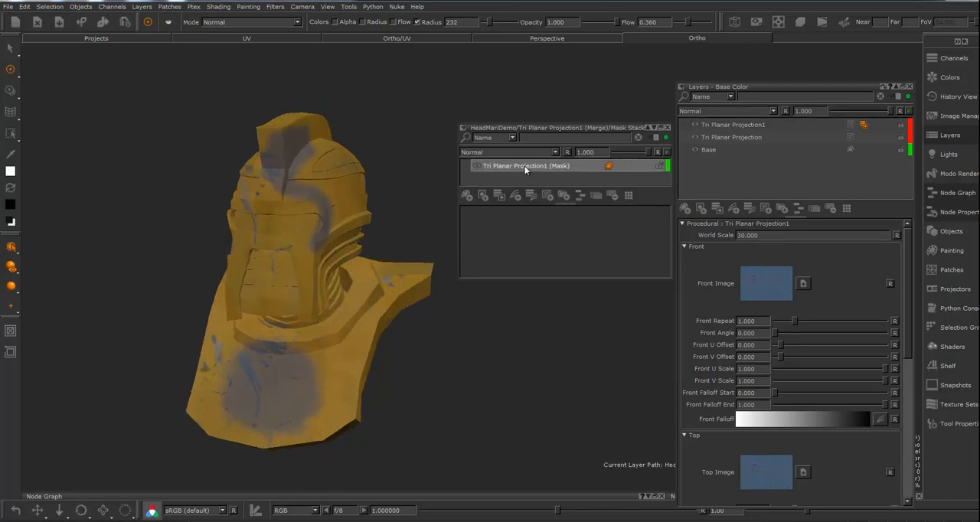
pyautogui.click(466, 196)
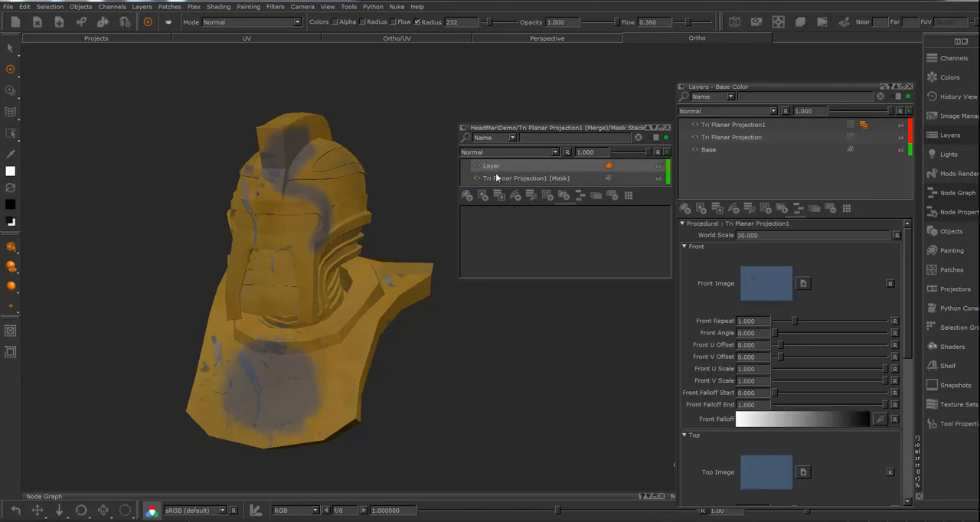
# Add a Cloud fractal procedural layer on top of the mask stack and check the mottled pattern on the bust
pyautogui.click(546, 196)
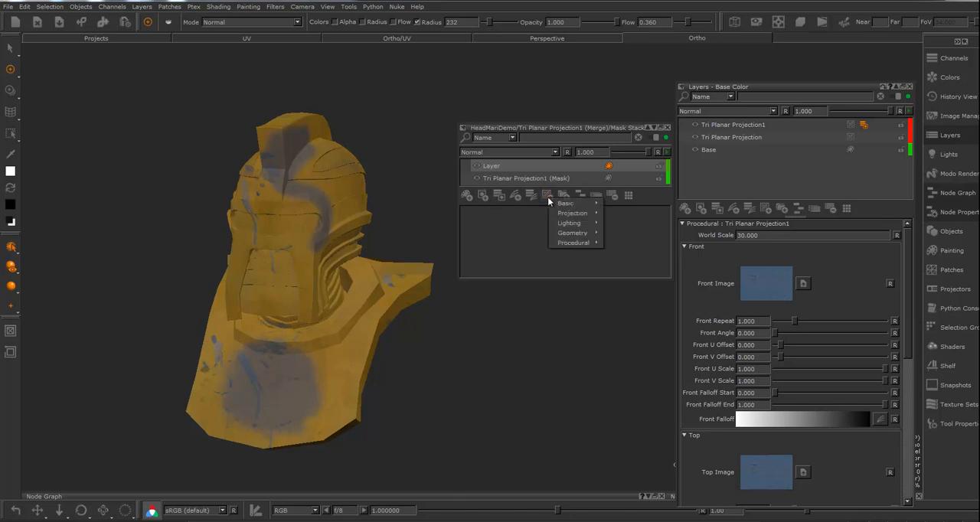
pyautogui.moveTo(568, 207)
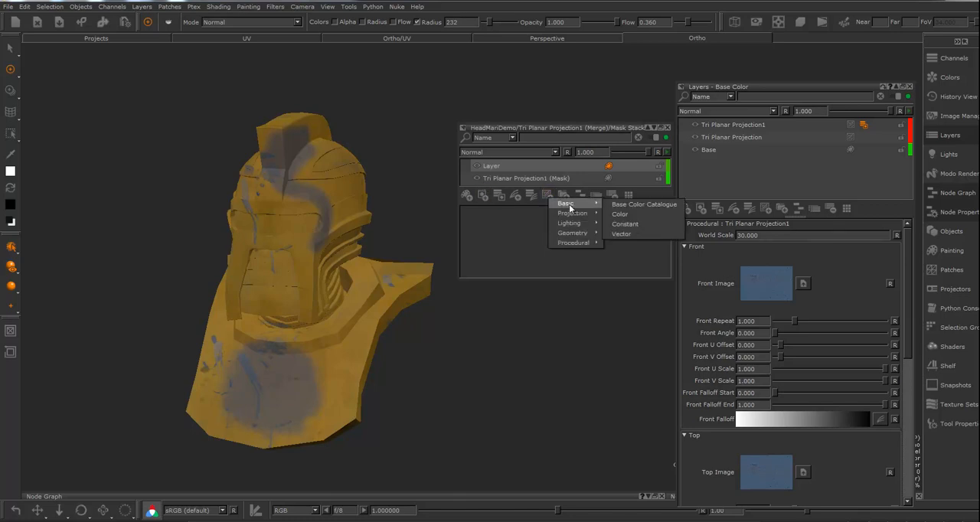
pyautogui.moveTo(573, 243)
pyautogui.moveTo(626, 247)
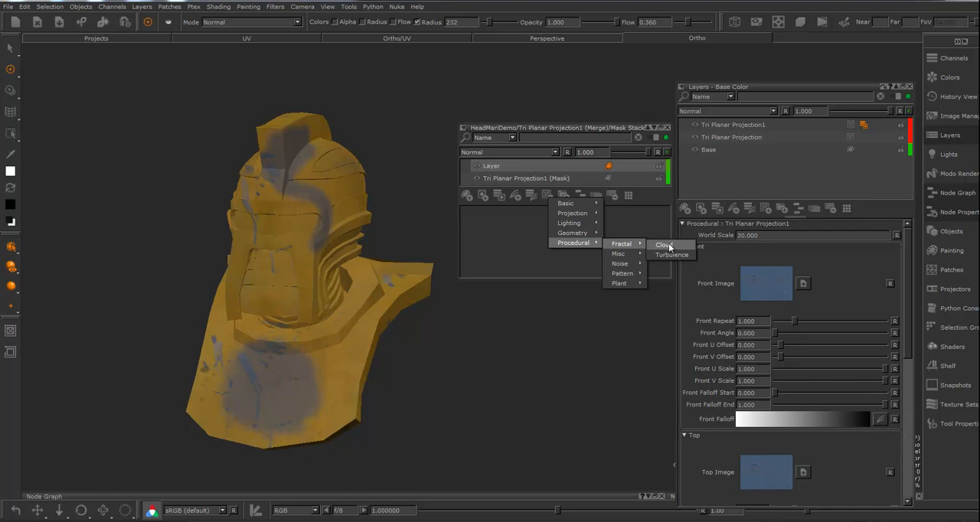
pyautogui.click(664, 245)
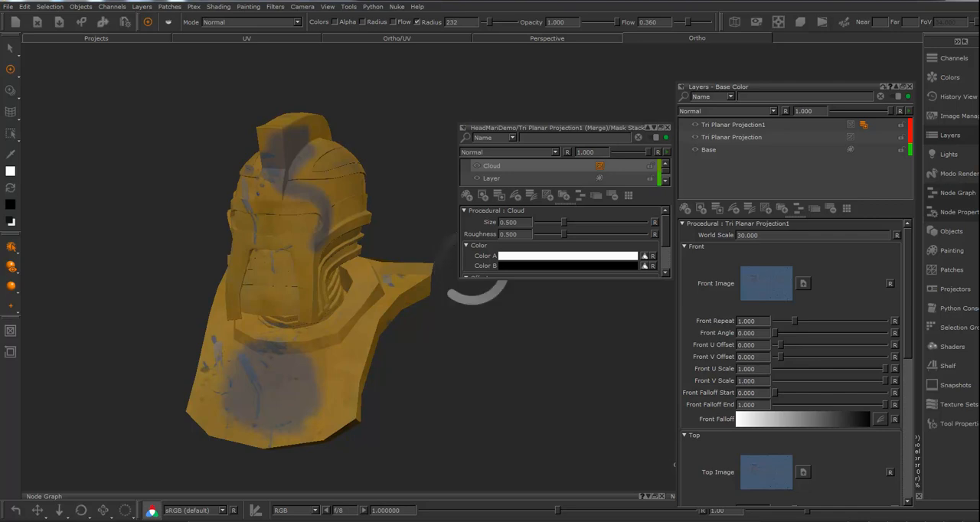
pyautogui.moveTo(459, 360)
pyautogui.keyDown('alt'); pyautogui.mouseDown()
pyautogui.moveTo(397, 380)
pyautogui.moveTo(341, 378)
pyautogui.moveTo(515, 284)
pyautogui.mouseUp(); pyautogui.keyUp('alt')
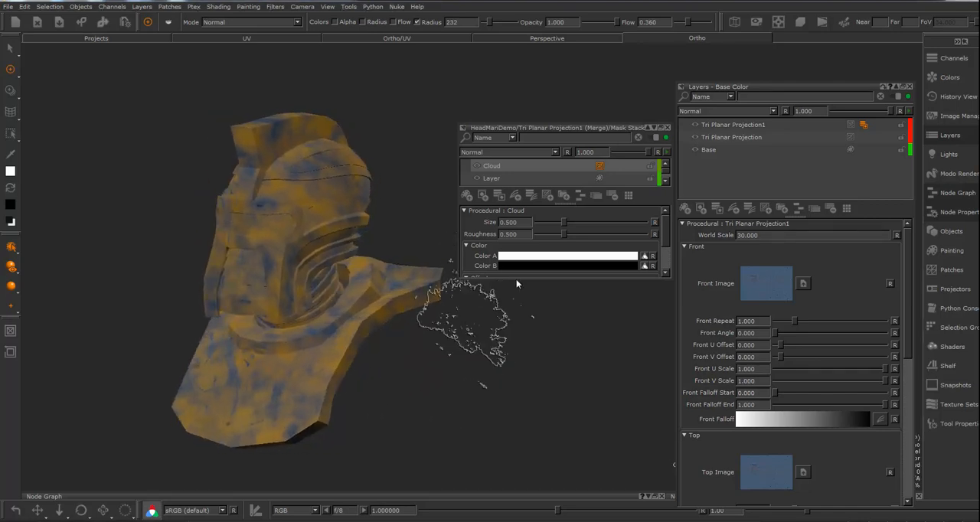
# Undo the additions of the Cloud procedural and the paintable layer in the mask stack
pyautogui.keyDown('alt'); pyautogui.moveTo(474, 306); pyautogui.dragTo(505, 303); pyautogui.keyUp('alt')
pyautogui.click(493, 178)
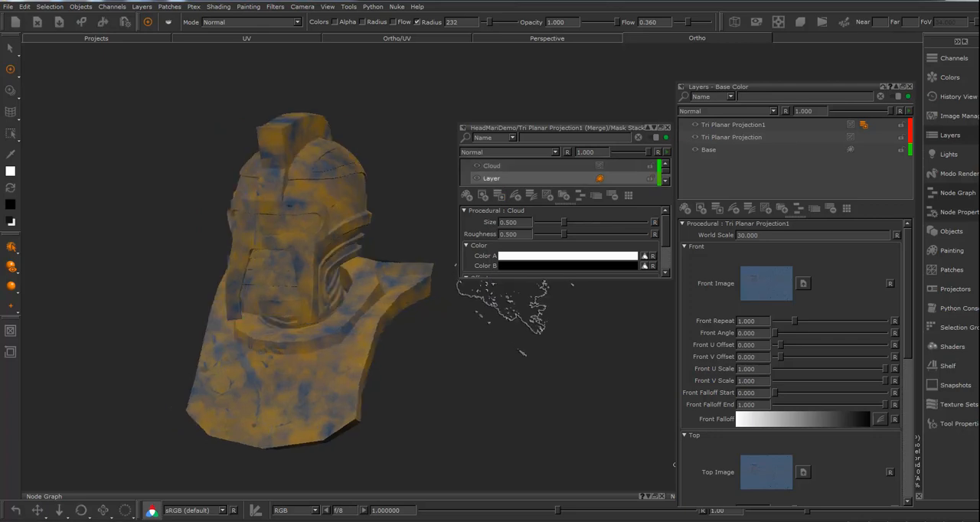
pyautogui.hotkey('ctrl', 'z')
pyautogui.hotkey('ctrl', 'z')
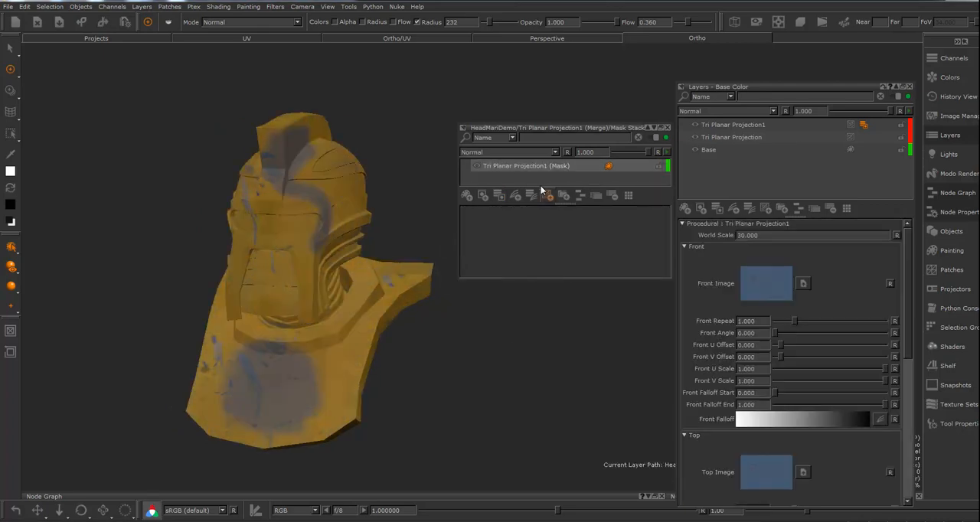
# Add a Turbulence procedural layer above the existing mask layer and enlarge the mask stack window to show all its settings
pyautogui.click(547, 197)
pyautogui.moveTo(567, 202)
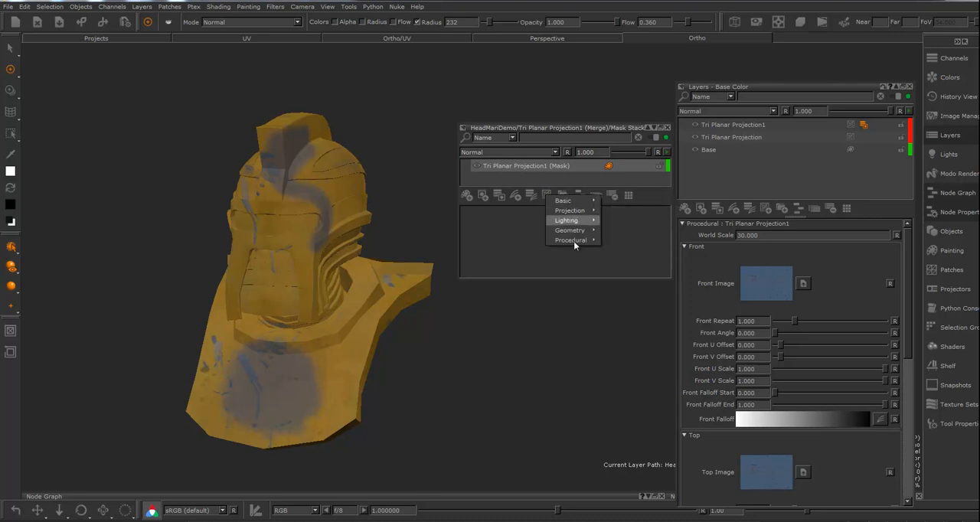
pyautogui.moveTo(574, 241)
pyautogui.moveTo(619, 245)
pyautogui.click(668, 252)
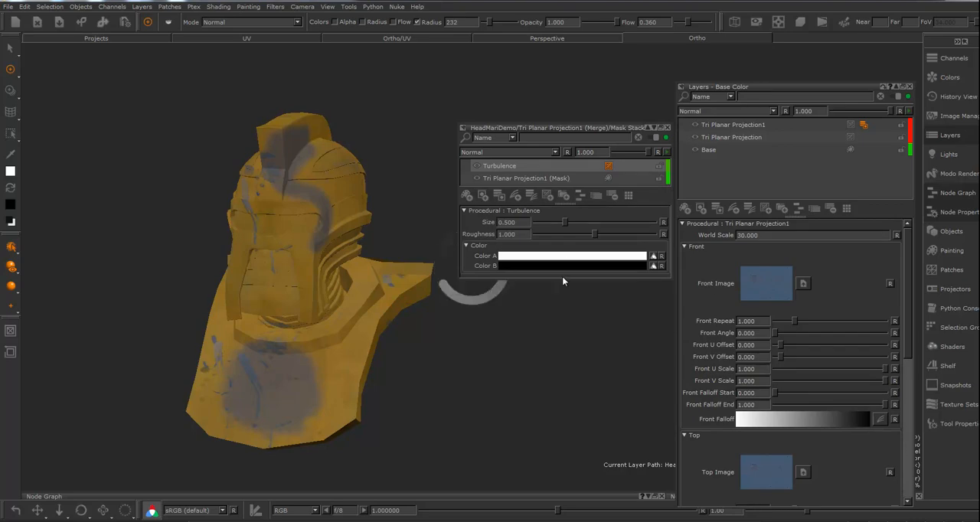
pyautogui.moveTo(567, 276); pyautogui.dragTo(567, 366)
pyautogui.moveTo(398, 337)
pyautogui.keyDown('alt'); pyautogui.mouseDown()
pyautogui.moveTo(357, 331)
pyautogui.moveTo(428, 328)
pyautogui.mouseUp(); pyautogui.keyUp('alt')
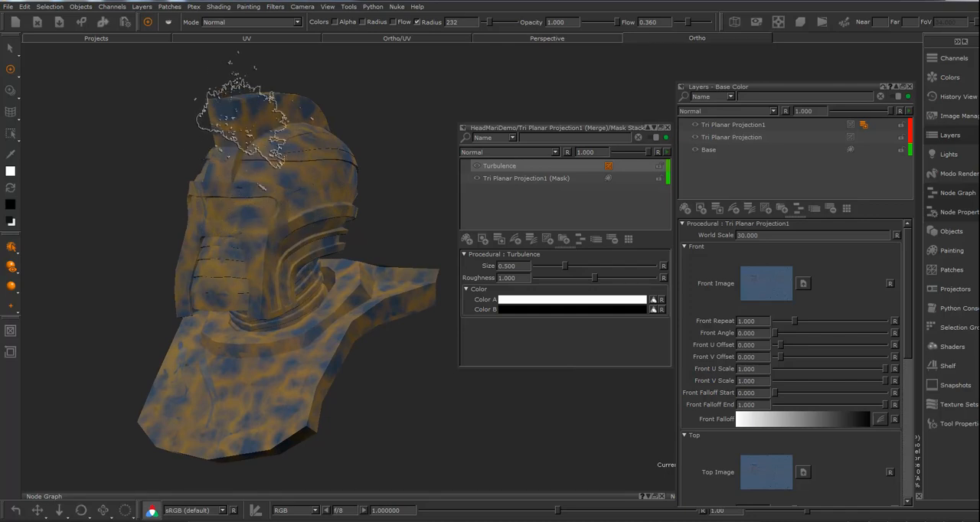
# Set the Turbulence layer's Size to 0.360 and its Roughness to about 1.184, trying extreme roughness values on the helmet
pyautogui.moveTo(562, 264)
pyautogui.mouseDown()
pyautogui.moveTo(572, 263)
pyautogui.moveTo(556, 265)
pyautogui.mouseUp()
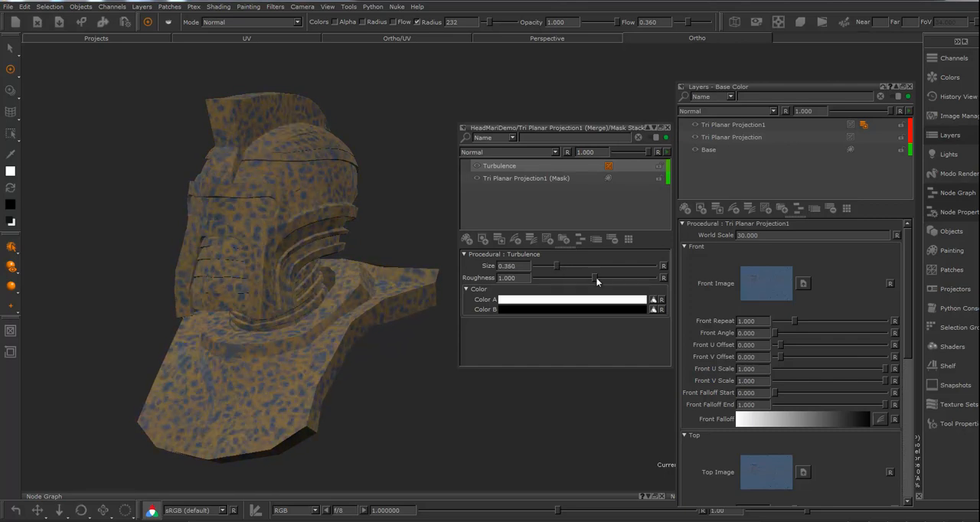
pyautogui.moveTo(624, 279); pyautogui.dragTo(624, 280)
pyautogui.keyDown('alt'); pyautogui.moveTo(194, 308); pyautogui.dragTo(382, 339, button='right'); pyautogui.keyUp('alt')
pyautogui.keyDown('alt'); pyautogui.moveTo(230, 319); pyautogui.dragTo(488, 413, button='middle'); pyautogui.keyUp('alt')
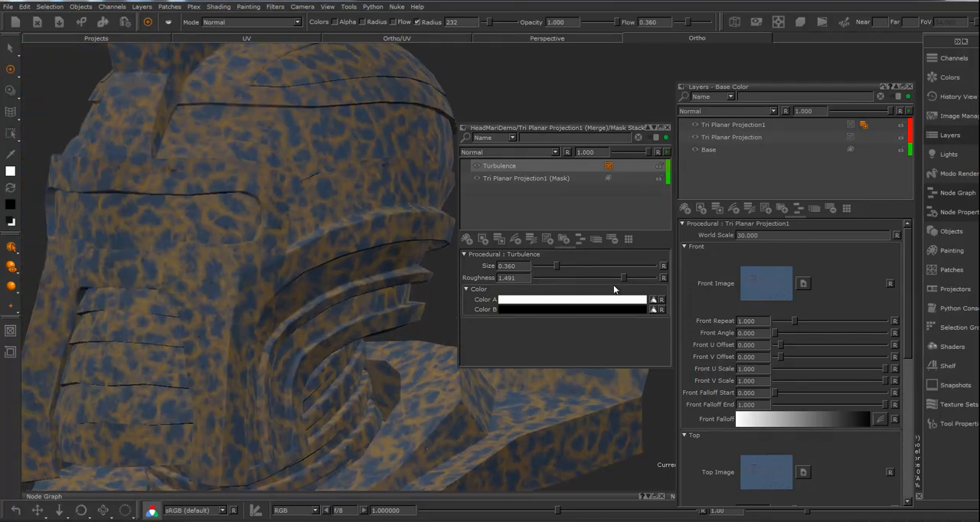
pyautogui.moveTo(622, 278); pyautogui.dragTo(567, 278)
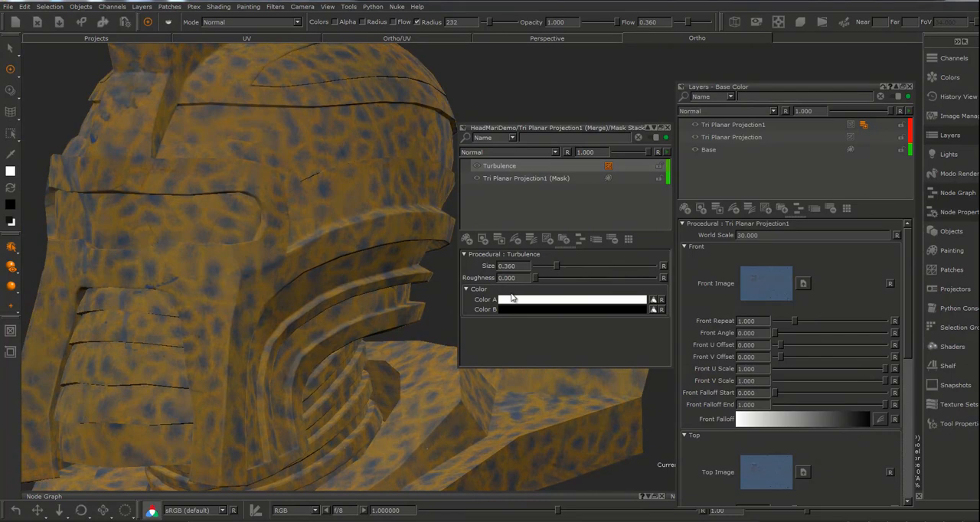
pyautogui.moveTo(511, 298); pyautogui.dragTo(573, 297)
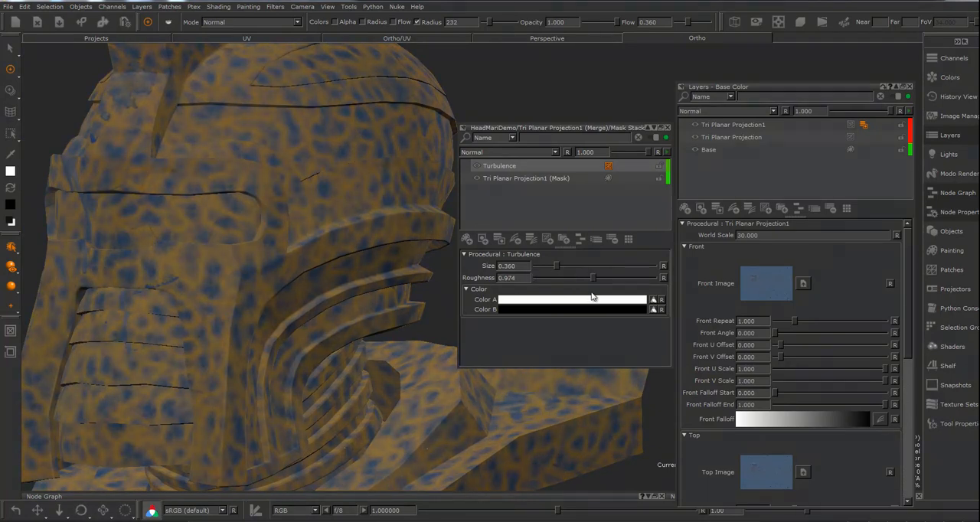
pyautogui.keyDown('alt'); pyautogui.moveTo(315, 296); pyautogui.dragTo(332, 277, button='middle'); pyautogui.keyUp('alt')
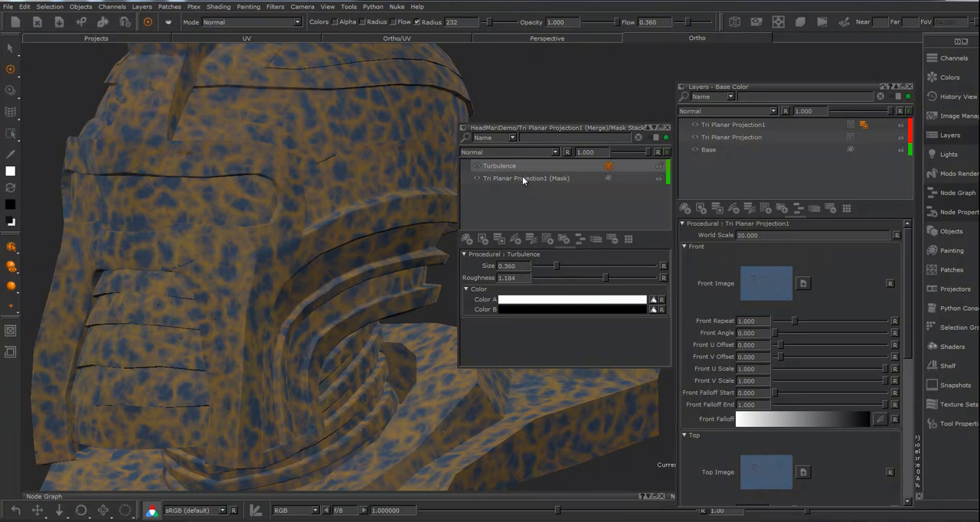
# Add a paintable layer on top of the mask stack and paint white along the helmet's face guard and brow at brush radius 148
pyautogui.click(466, 239)
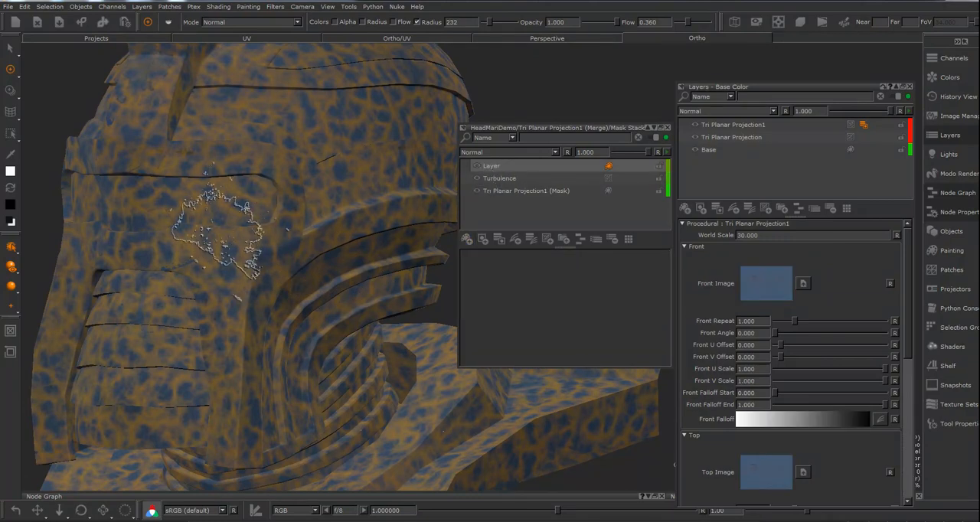
pyautogui.press('r')
pyautogui.moveTo(261, 240)
pyautogui.mouseDown()
pyautogui.moveTo(220, 240)
pyautogui.moveTo(233, 263)
pyautogui.moveTo(241, 434)
pyautogui.mouseUp()
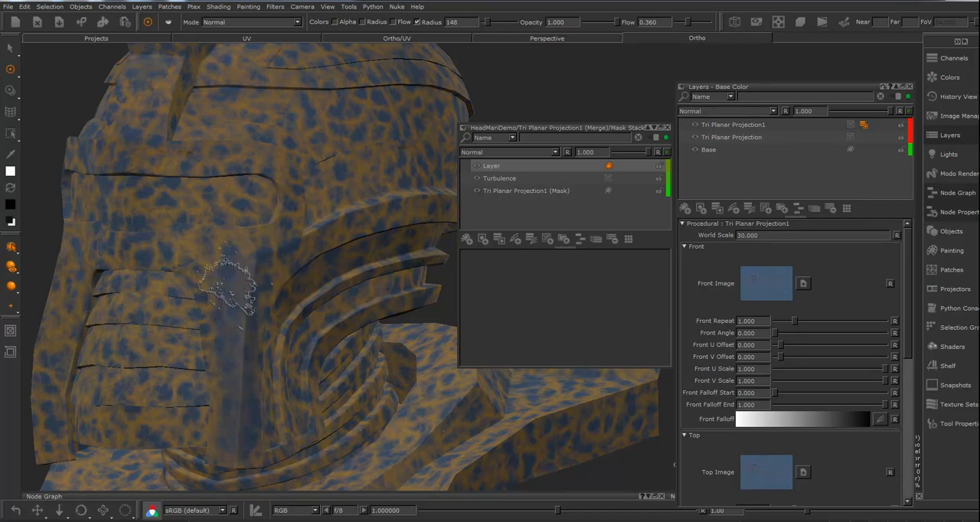
pyautogui.moveTo(173, 251)
pyautogui.mouseDown()
pyautogui.moveTo(238, 253)
pyautogui.moveTo(292, 219)
pyautogui.moveTo(237, 311)
pyautogui.mouseUp()
pyautogui.moveTo(290, 210)
pyautogui.mouseDown()
pyautogui.moveTo(286, 193)
pyautogui.moveTo(243, 158)
pyautogui.moveTo(117, 150)
pyautogui.moveTo(135, 162)
pyautogui.moveTo(154, 144)
pyautogui.moveTo(149, 97)
pyautogui.moveTo(131, 149)
pyautogui.moveTo(149, 160)
pyautogui.moveTo(262, 170)
pyautogui.mouseUp()
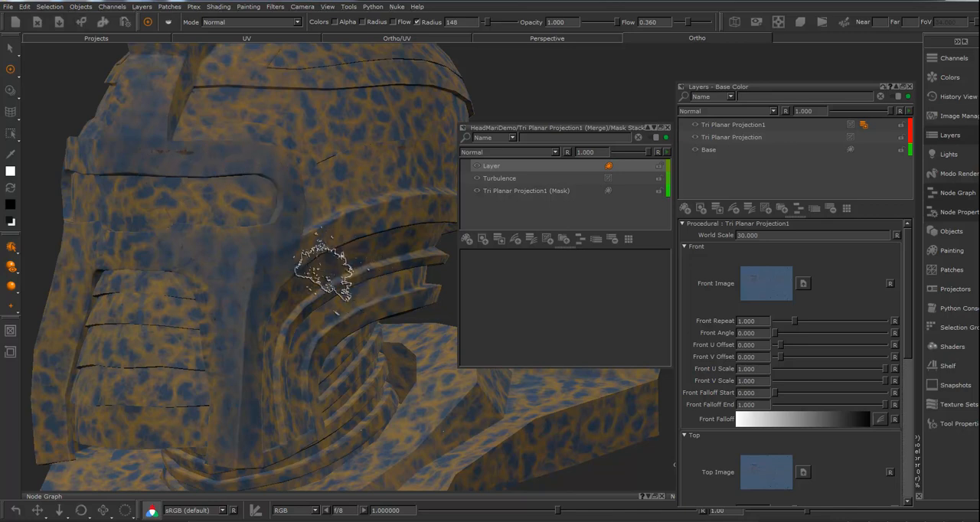
pyautogui.moveTo(306, 269); pyautogui.dragTo(277, 267, button='middle')
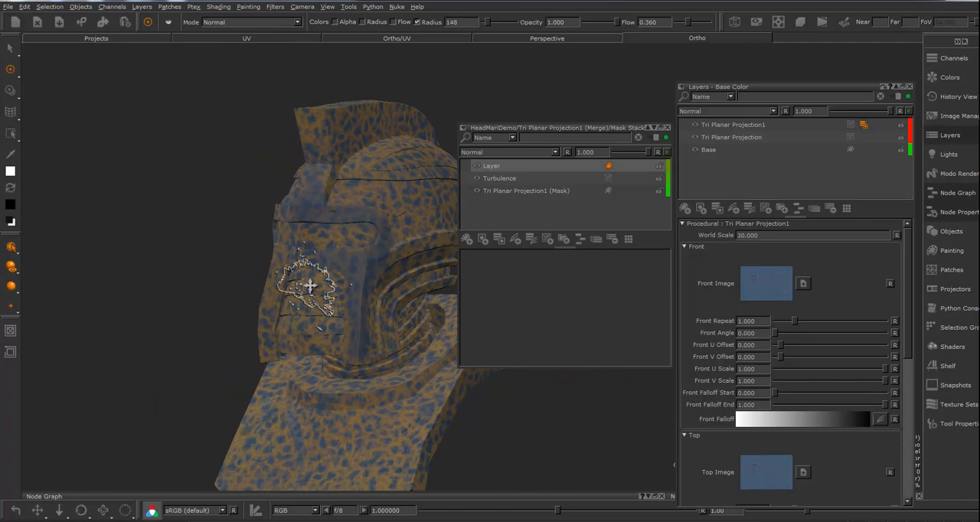
pyautogui.keyDown('alt'); pyautogui.moveTo(309, 286); pyautogui.dragTo(274, 243, button='middle'); pyautogui.keyUp('alt')
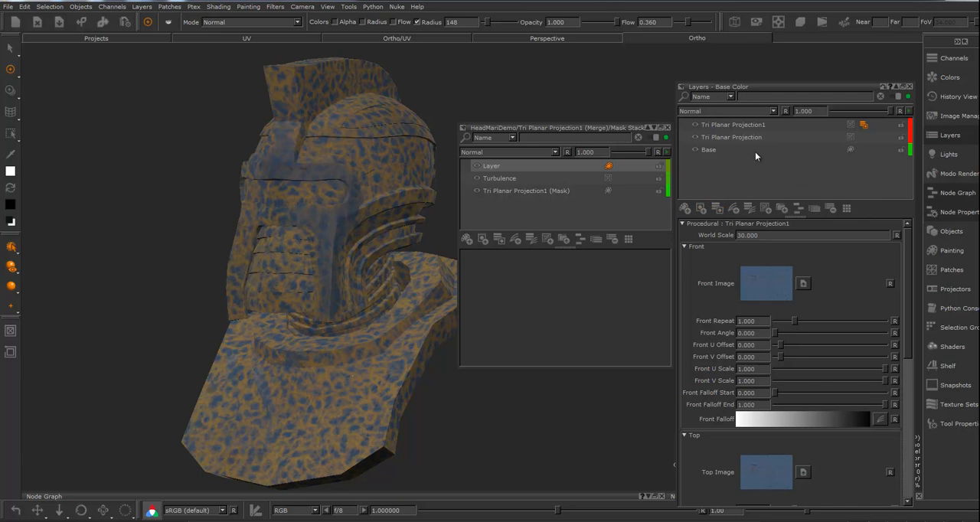
# Close the mask stack window and make Bump the active channel
pyautogui.click(667, 128)
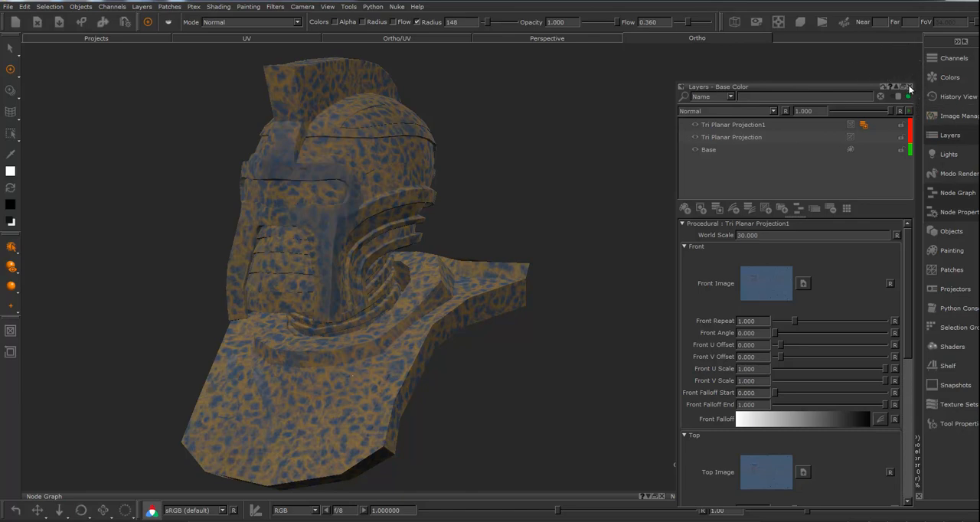
pyautogui.click(953, 59)
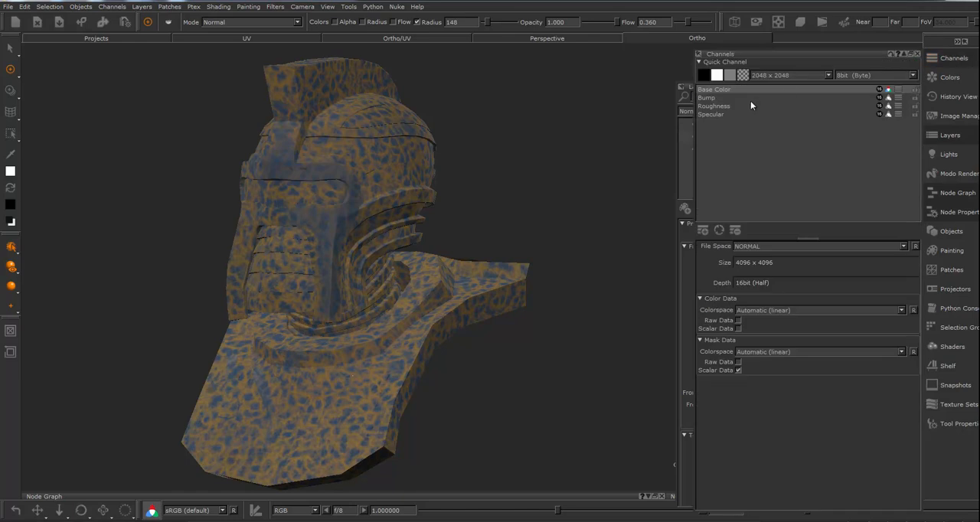
pyautogui.click(710, 98)
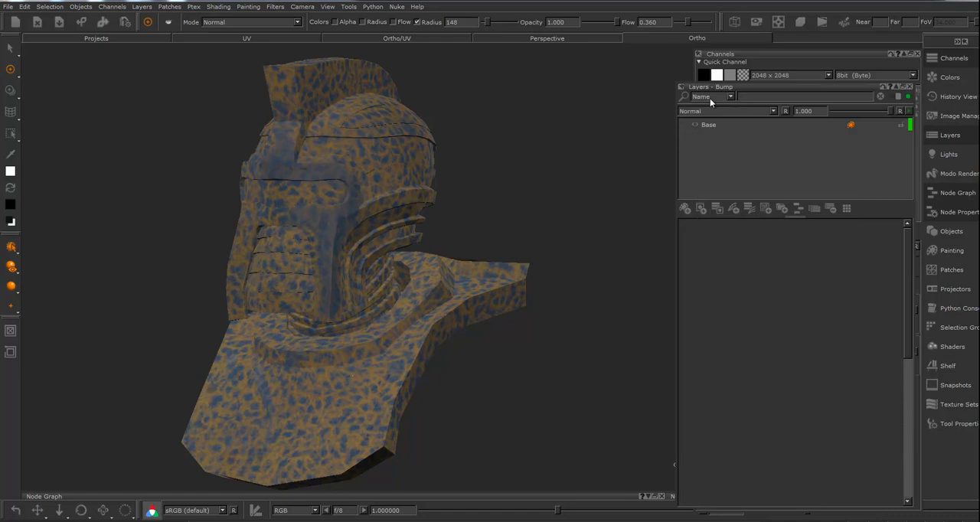
# Open the Base Color channel's layer stack in its own window, resized and placed beside the Bump layers
pyautogui.click(954, 58)
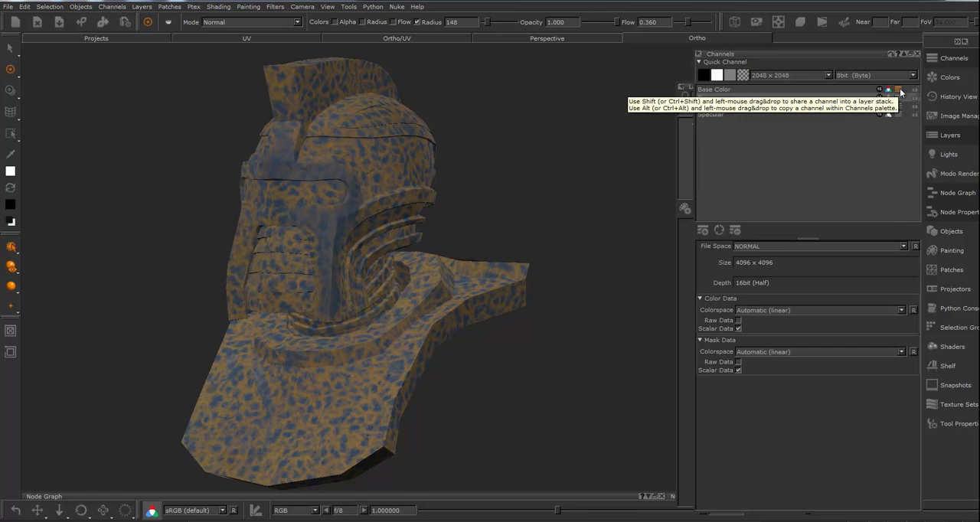
pyautogui.click(898, 90)
pyautogui.moveTo(906, 95); pyautogui.dragTo(511, 119)
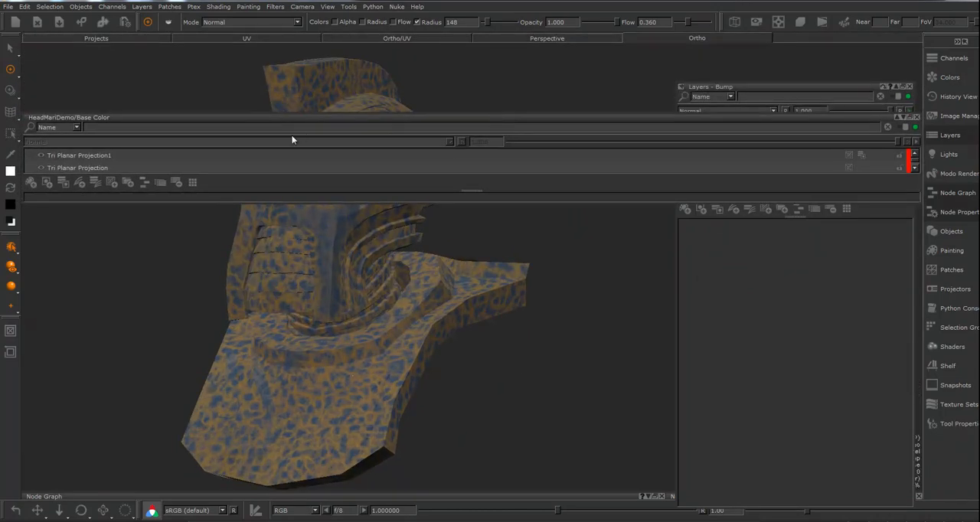
pyautogui.moveTo(34, 116); pyautogui.dragTo(667, 181)
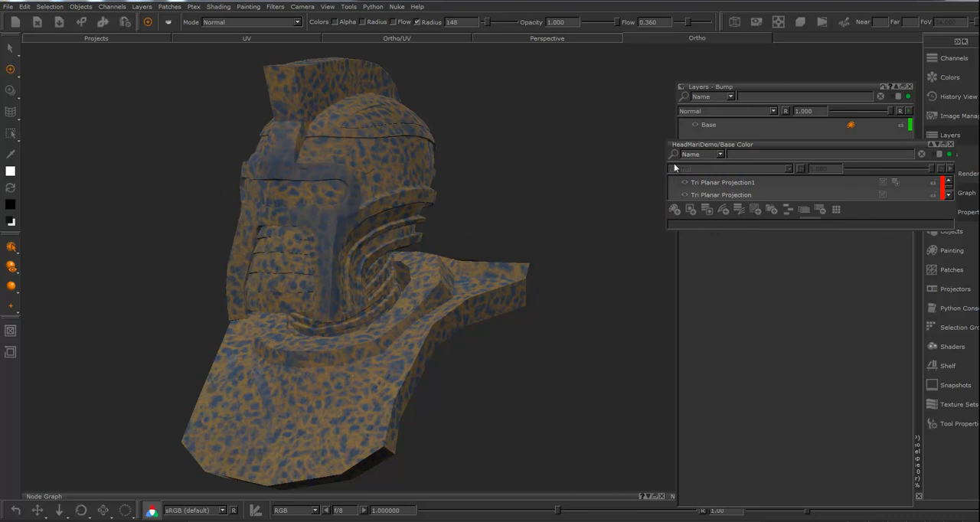
pyautogui.moveTo(773, 144); pyautogui.dragTo(510, 163)
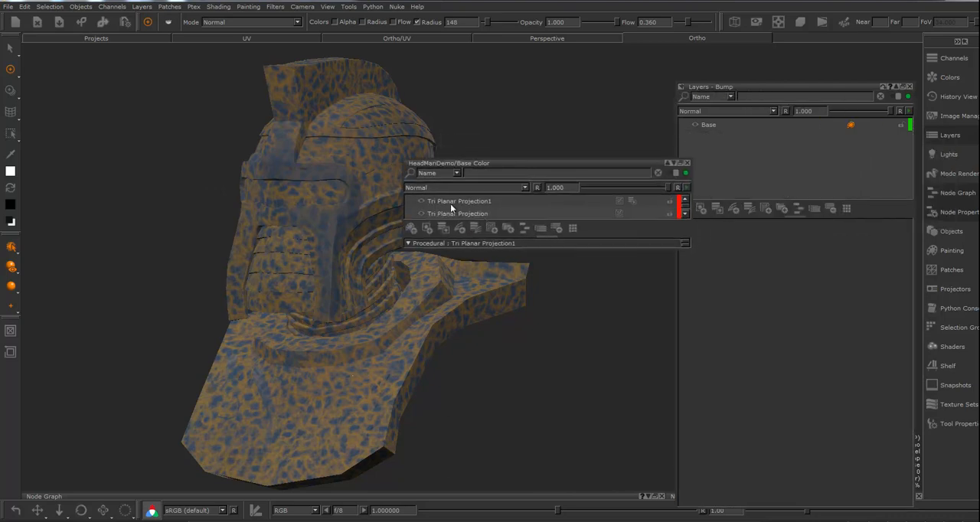
pyautogui.moveTo(533, 245); pyautogui.dragTo(534, 358)
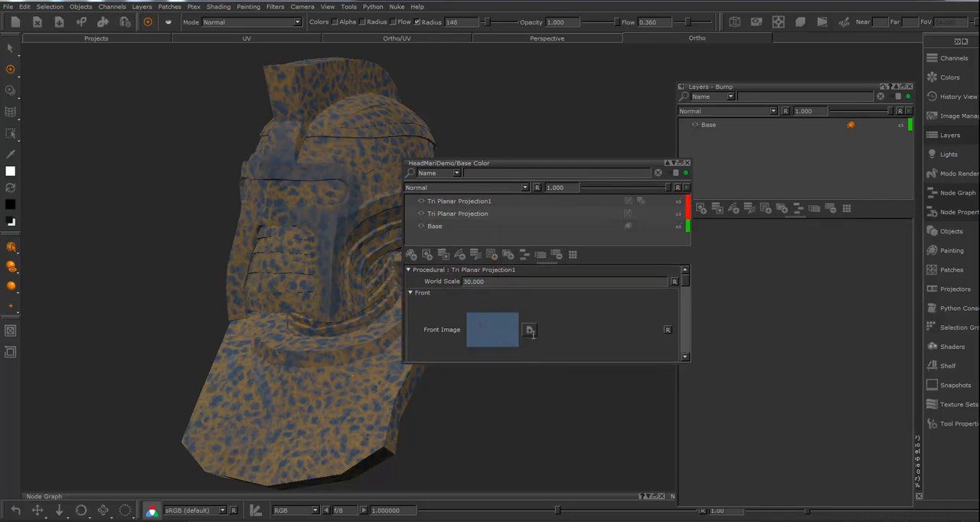
pyautogui.moveTo(536, 162); pyautogui.dragTo(515, 113)
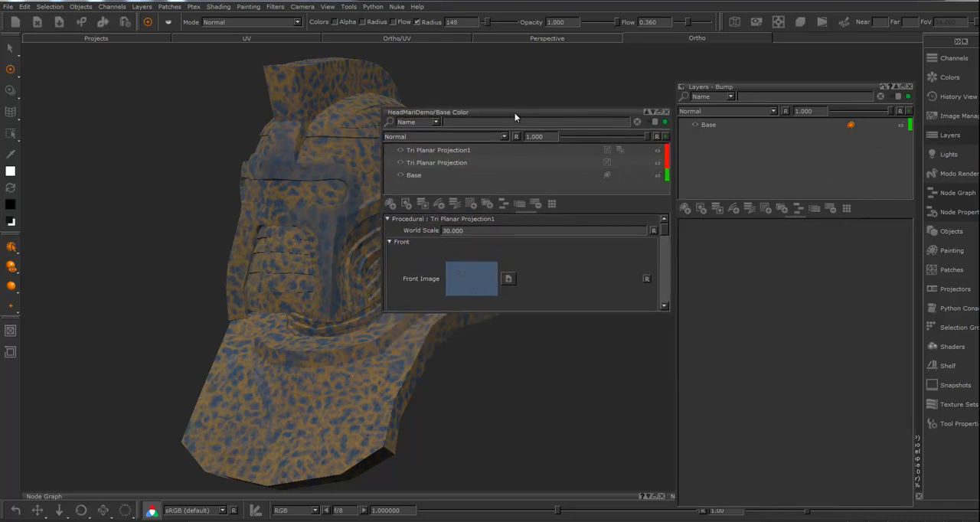
pyautogui.moveTo(385, 192); pyautogui.dragTo(441, 192)
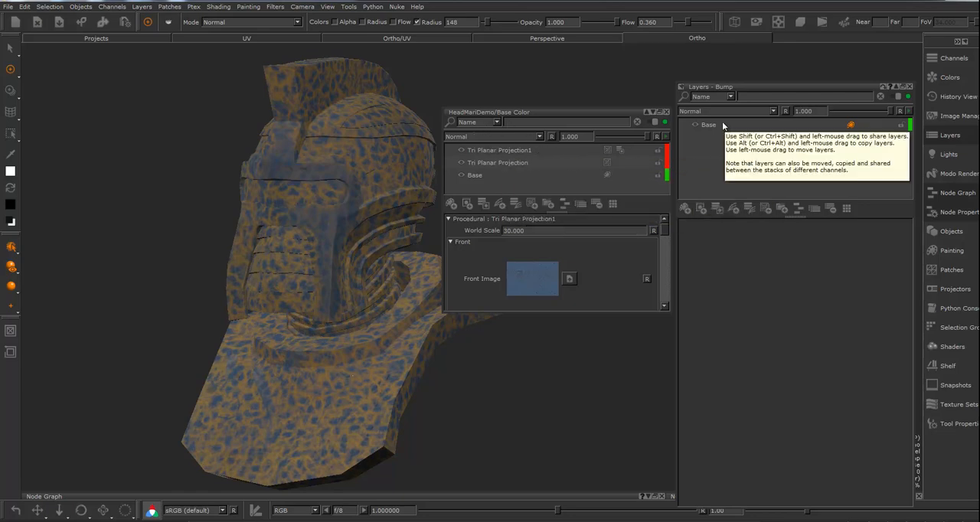
# Share both tri-planar projection layers from the Base Color stack into the Bump channel above its Base layer
pyautogui.click(488, 162)
pyautogui.keyDown('shift'); pyautogui.click(488, 150); pyautogui.keyUp('shift')
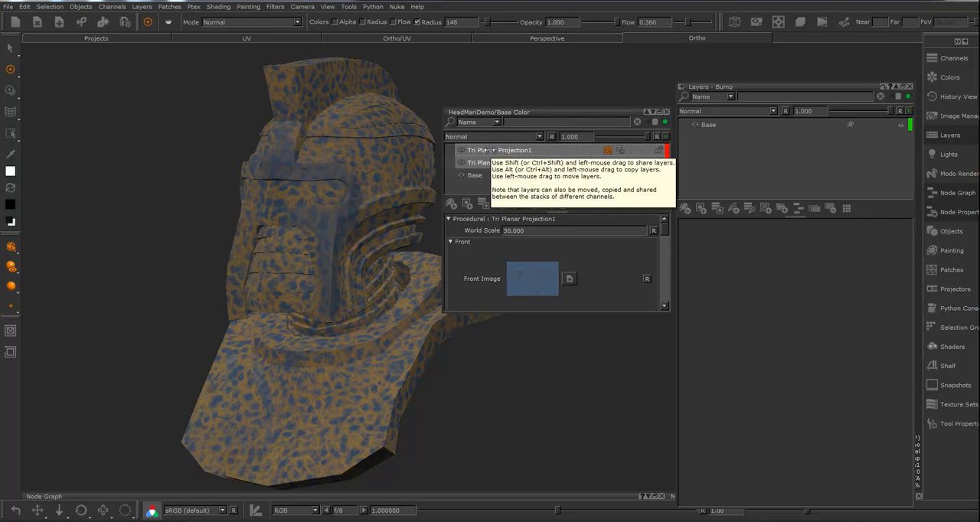
pyautogui.moveTo(487, 150); pyautogui.dragTo(708, 123)
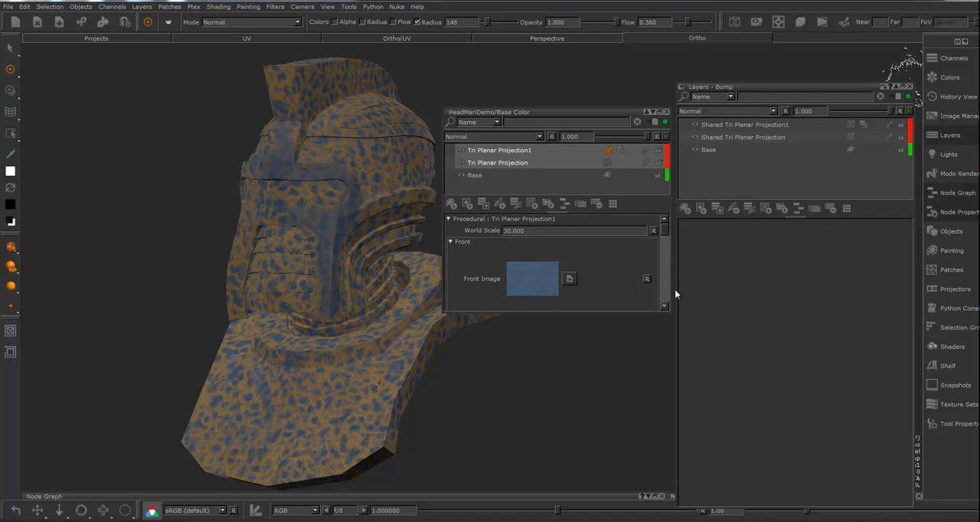
pyautogui.keyDown('alt'); pyautogui.moveTo(512, 415); pyautogui.dragTo(532, 448); pyautogui.keyUp('alt')
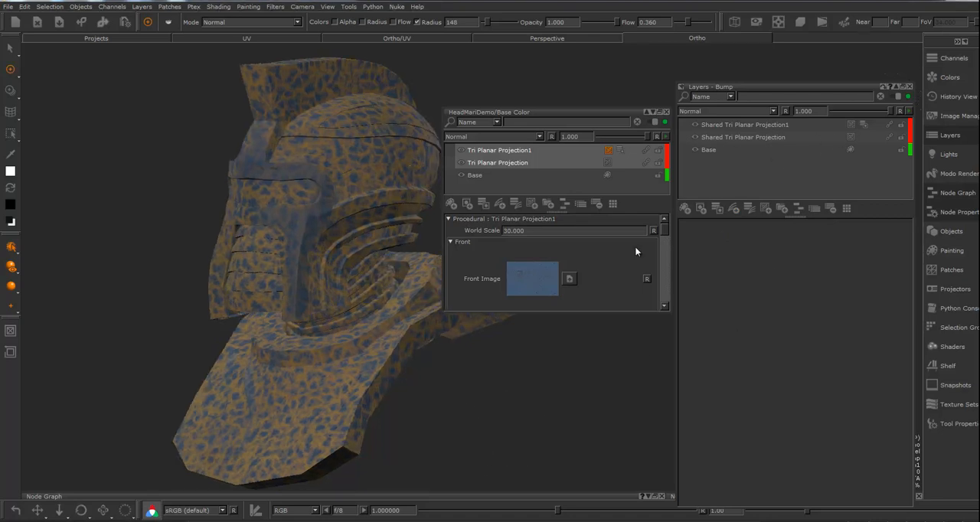
# Assign the Bump channel to the VRayMtl shader's Bump Map input
pyautogui.click(952, 348)
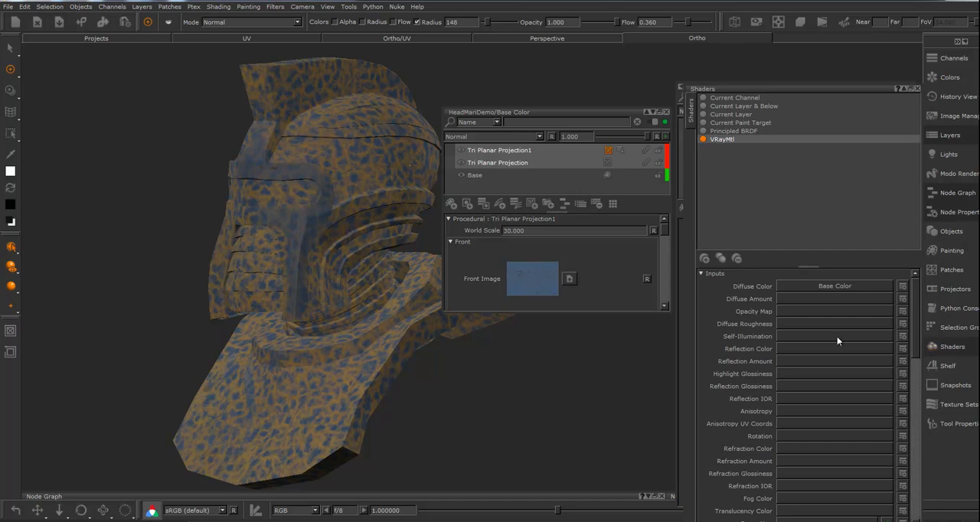
pyautogui.scroll(-5, 821, 383)
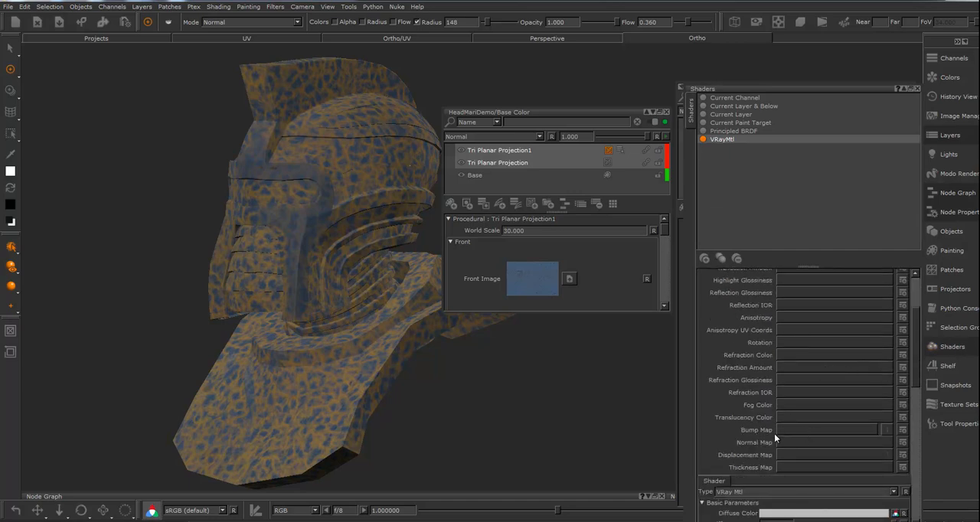
pyautogui.click(828, 430)
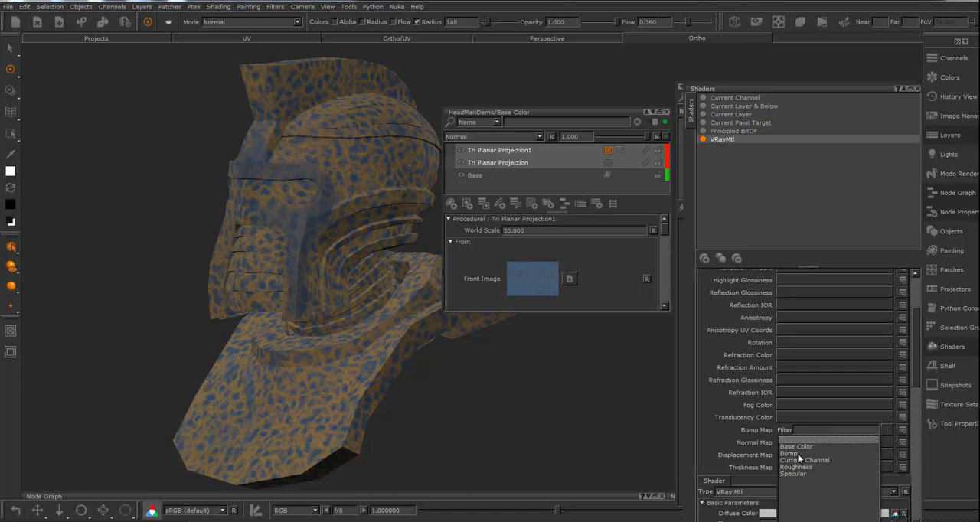
pyautogui.click(798, 454)
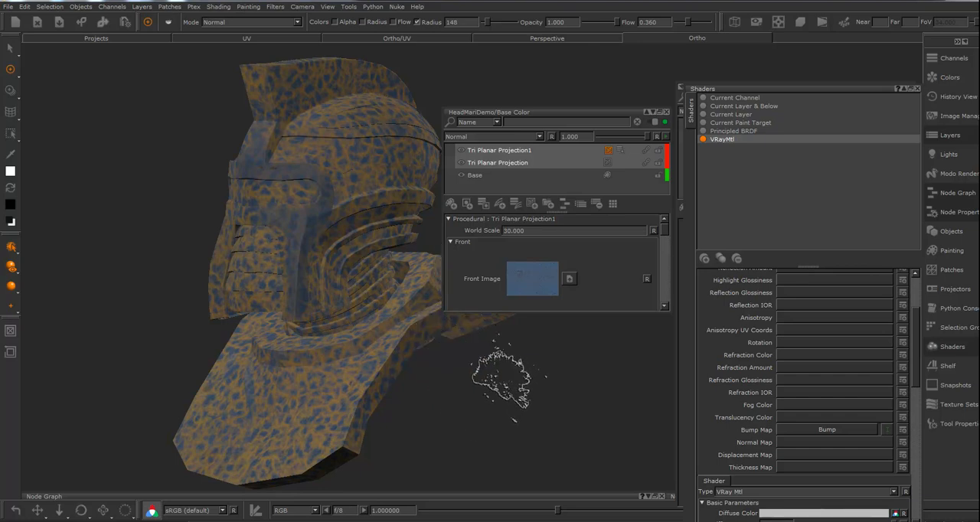
# Set the VRayMtl shader's Bump Weight to 0.752 and collapse its Refraction settings
pyautogui.keyDown('alt'); pyautogui.moveTo(473, 379); pyautogui.dragTo(511, 375); pyautogui.keyUp('alt')
pyautogui.moveTo(915, 359); pyautogui.dragTo(853, 490)
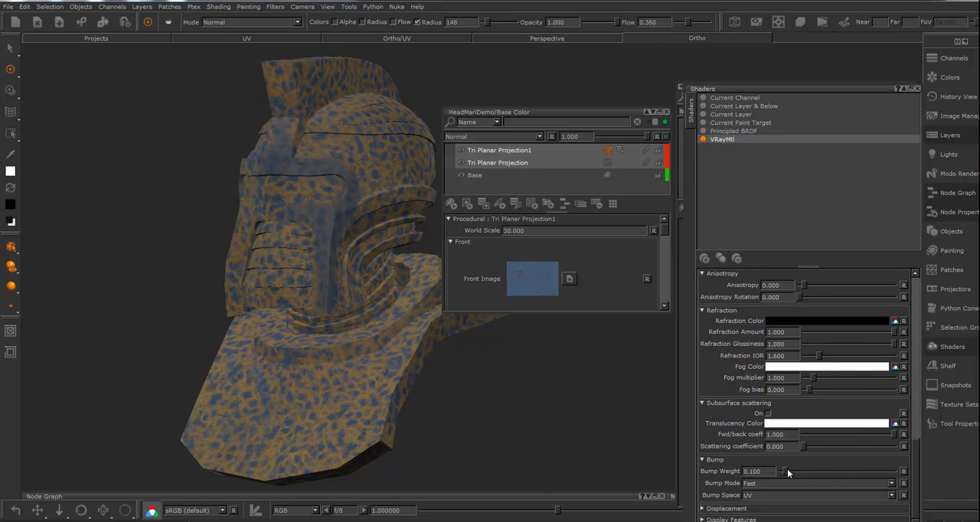
pyautogui.moveTo(795, 472); pyautogui.dragTo(809, 469)
pyautogui.click(701, 311)
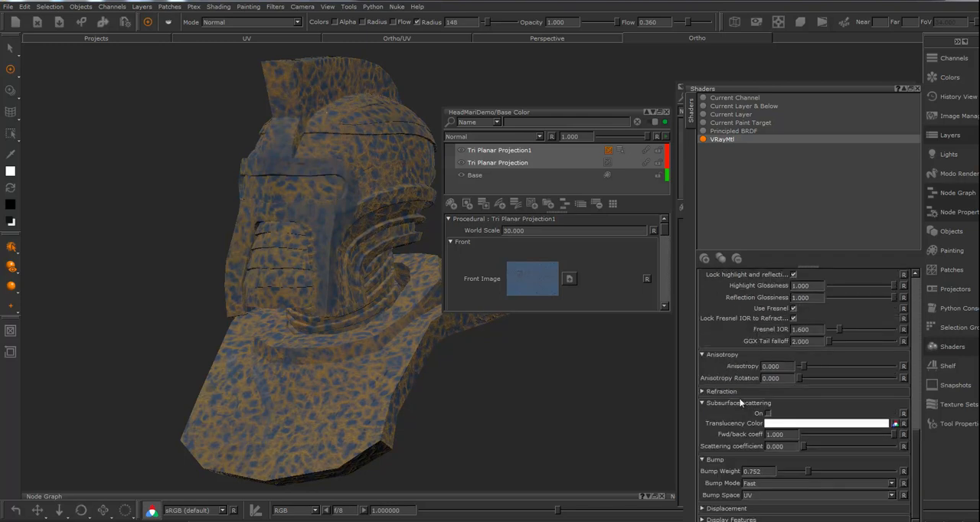
pyautogui.scroll(2, 745, 375)
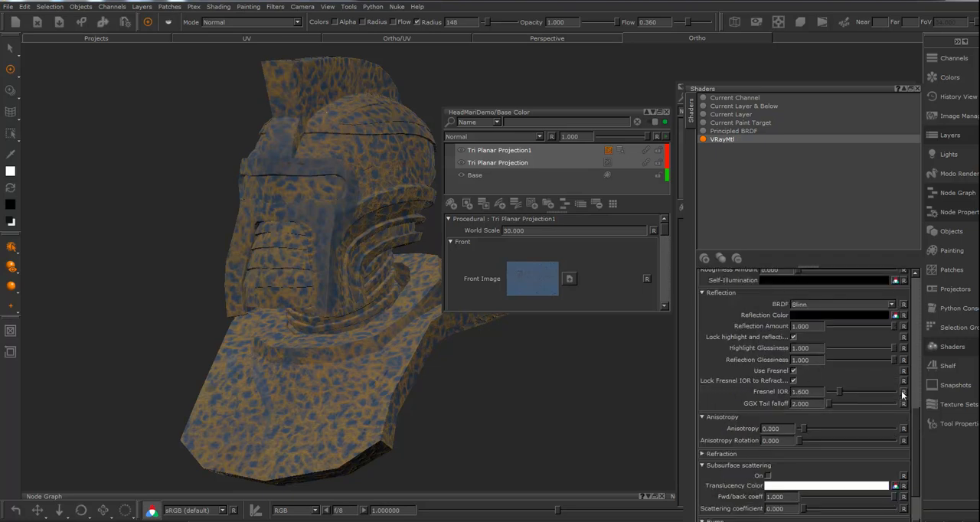
# Set the VRayMtl shader's Reflection Color to white
pyautogui.scroll(2, 916, 405)
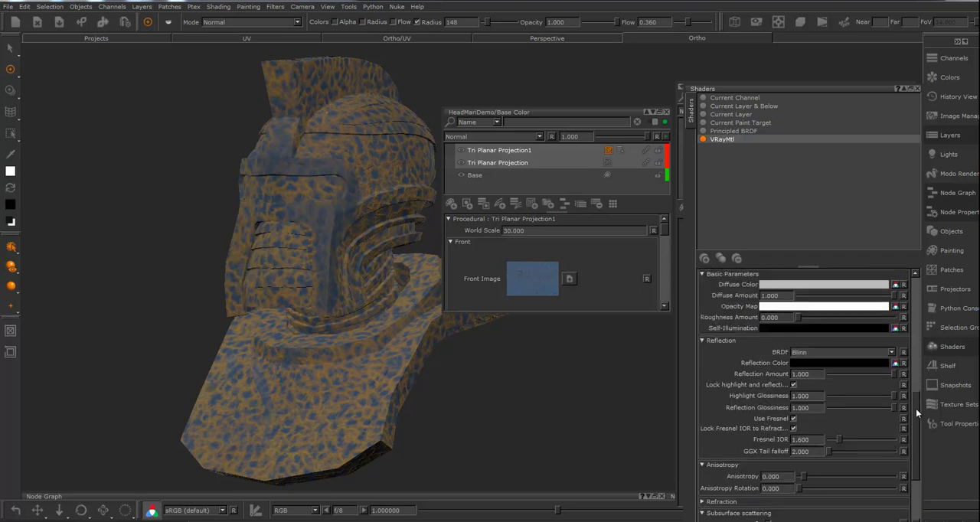
pyautogui.scroll(1, 915, 408)
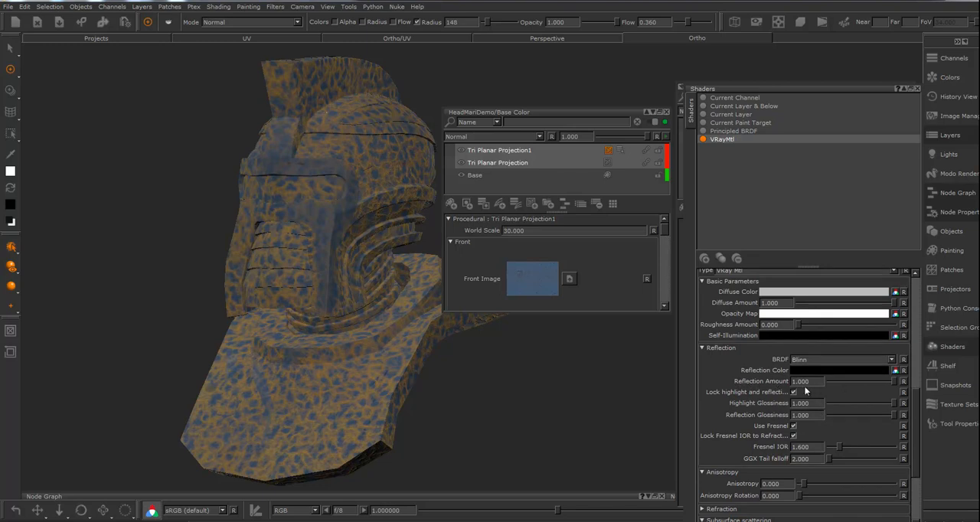
pyautogui.moveTo(812, 383); pyautogui.dragTo(741, 385)
pyautogui.click(825, 370)
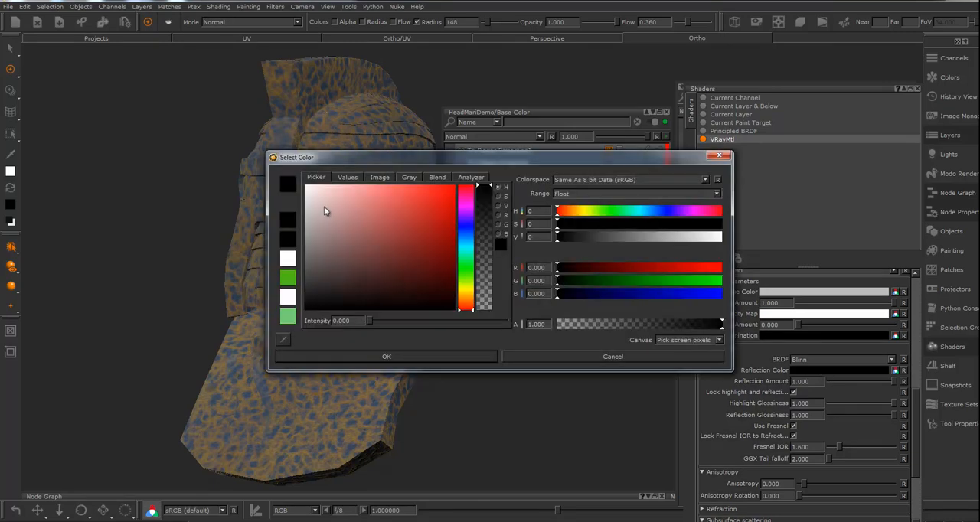
pyautogui.click(306, 186)
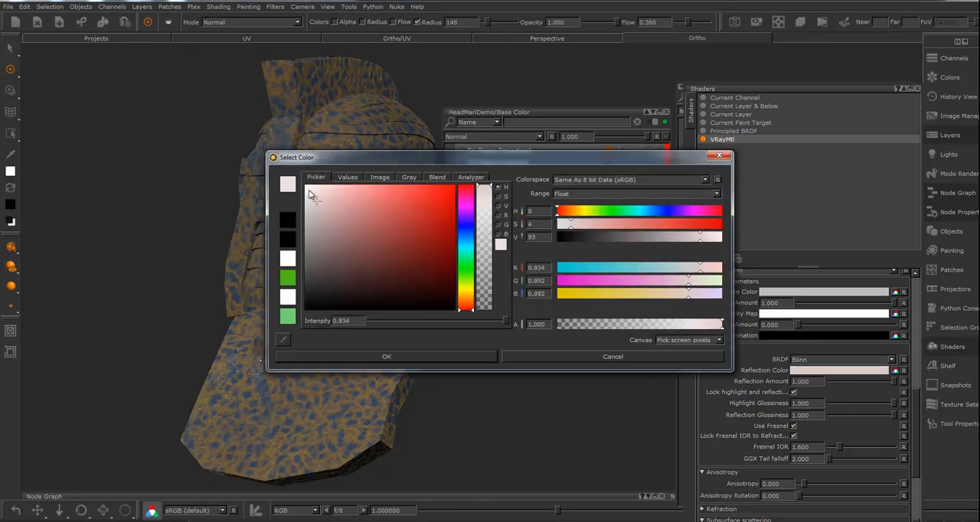
pyautogui.click(358, 355)
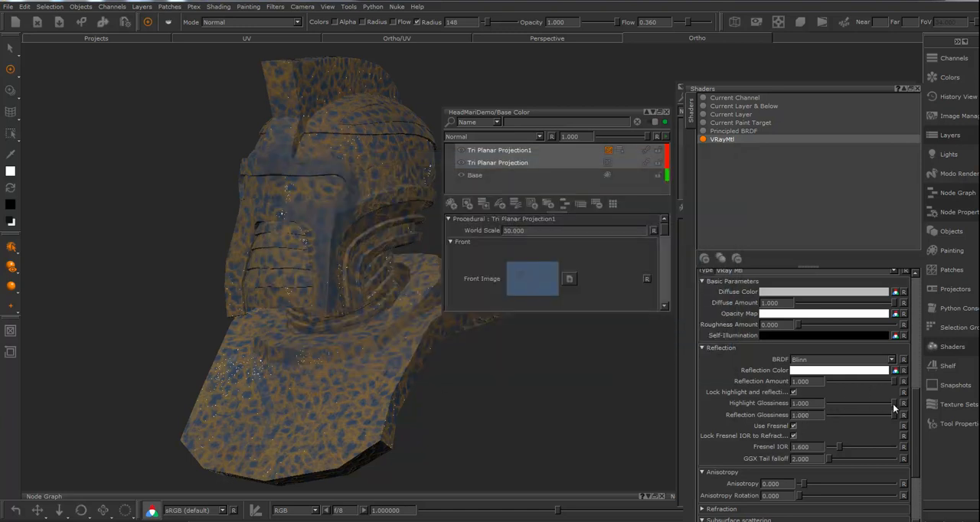
# Set the VRayMtl shader's Highlight Glossiness to 0.616, Reflection Glossiness to 0.728 and Reflection Amount to 0.440
pyautogui.moveTo(881, 402)
pyautogui.mouseDown()
pyautogui.moveTo(868, 402)
pyautogui.moveTo(888, 415)
pyautogui.moveTo(876, 415)
pyautogui.mouseUp()
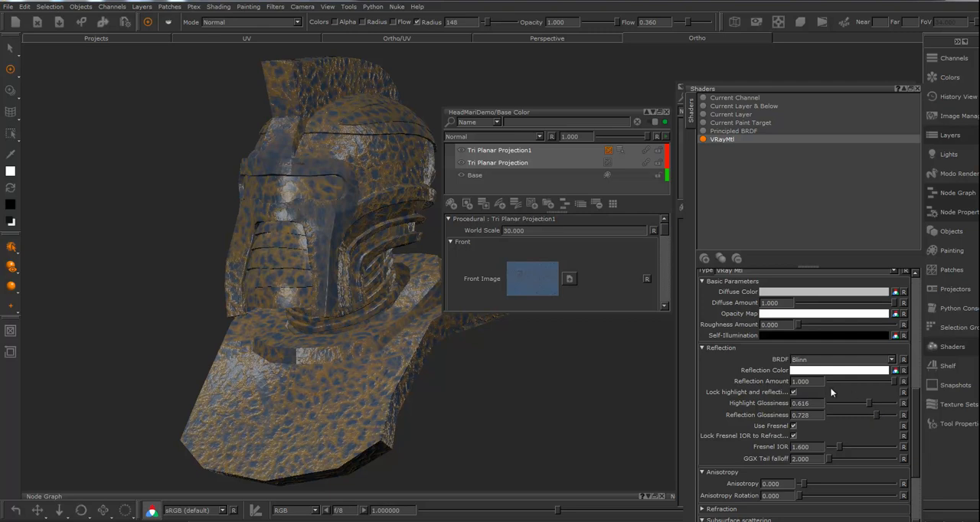
pyautogui.moveTo(894, 381); pyautogui.dragTo(858, 386)
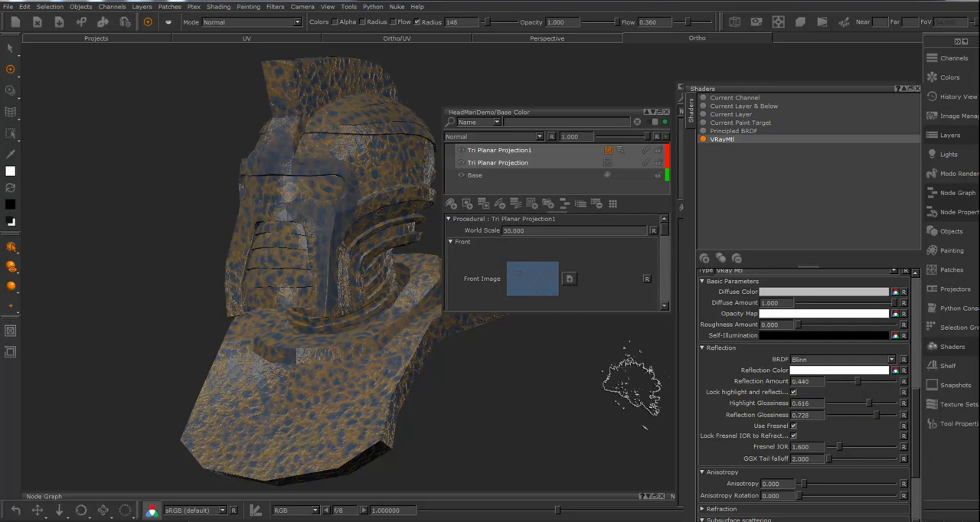
# Open the mask stack of Tri Planar Projection1 in the Base Color channel and select its paint layer
pyautogui.moveTo(340, 391); pyautogui.dragTo(349, 299, button='middle')
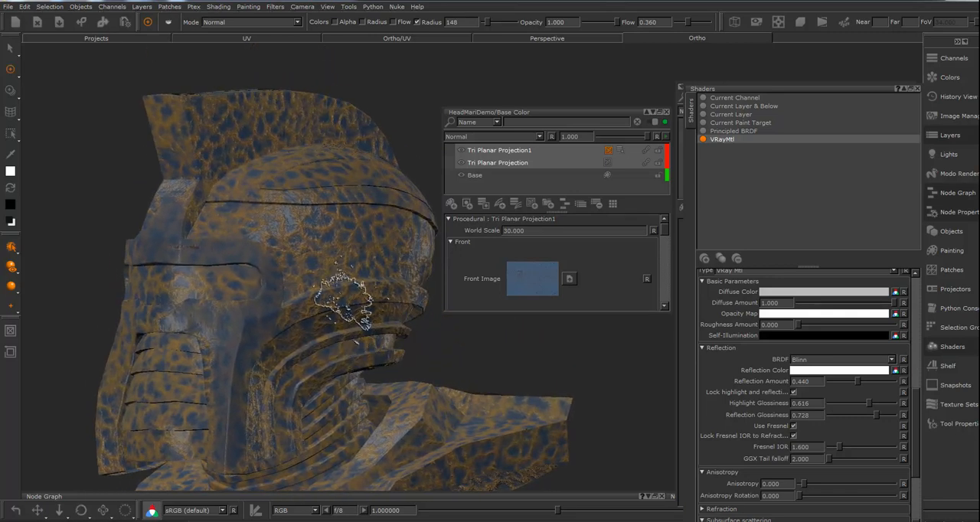
pyautogui.click(620, 150)
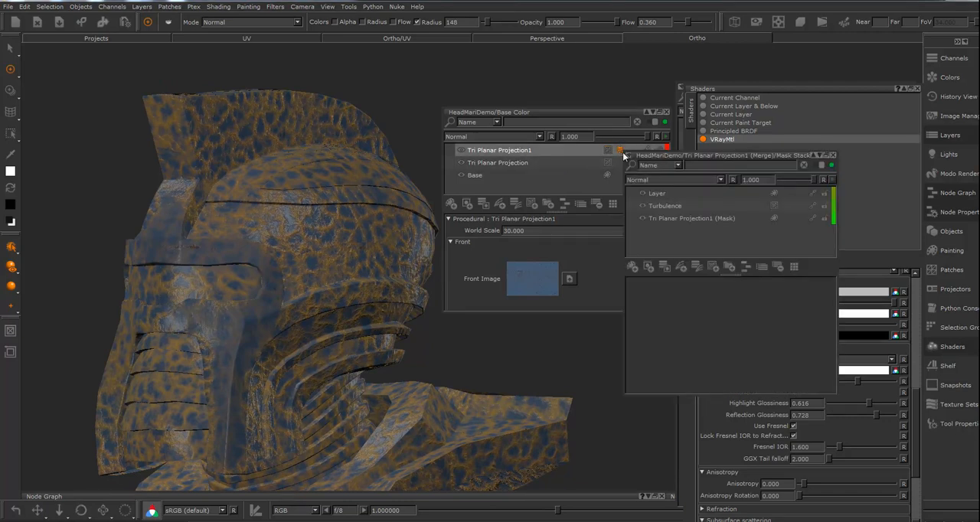
pyautogui.click(656, 193)
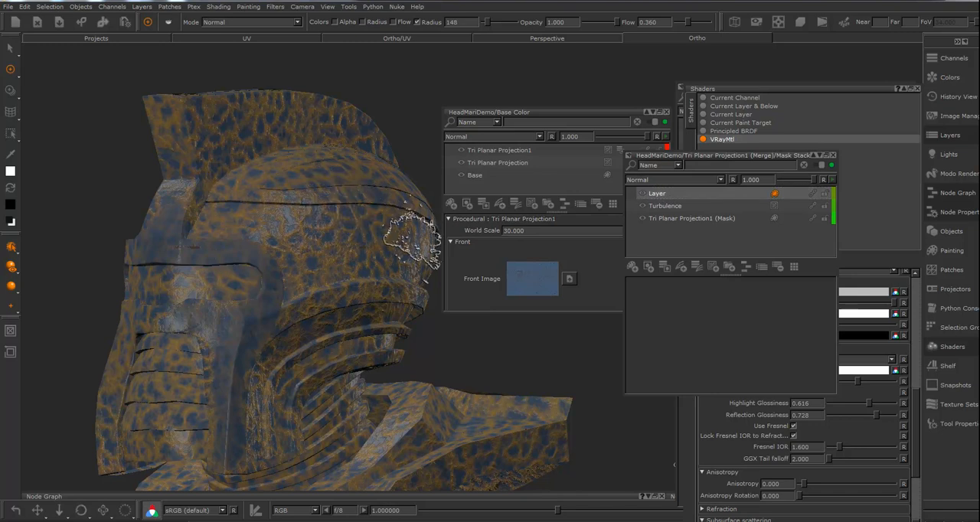
# Paint white on the mask layer across the side of the helmet dome with brush radius 114 and flow 1.000
pyautogui.rightClick(379, 240)
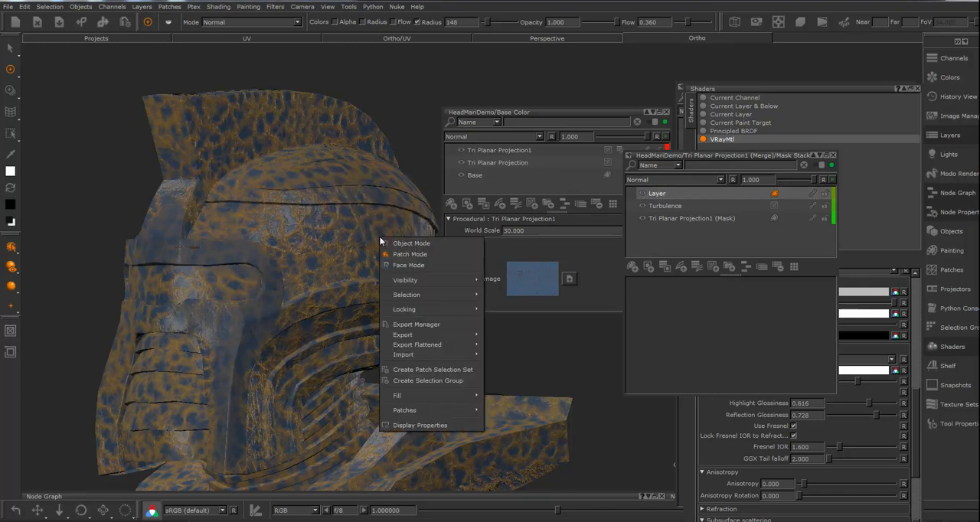
pyautogui.click(363, 240)
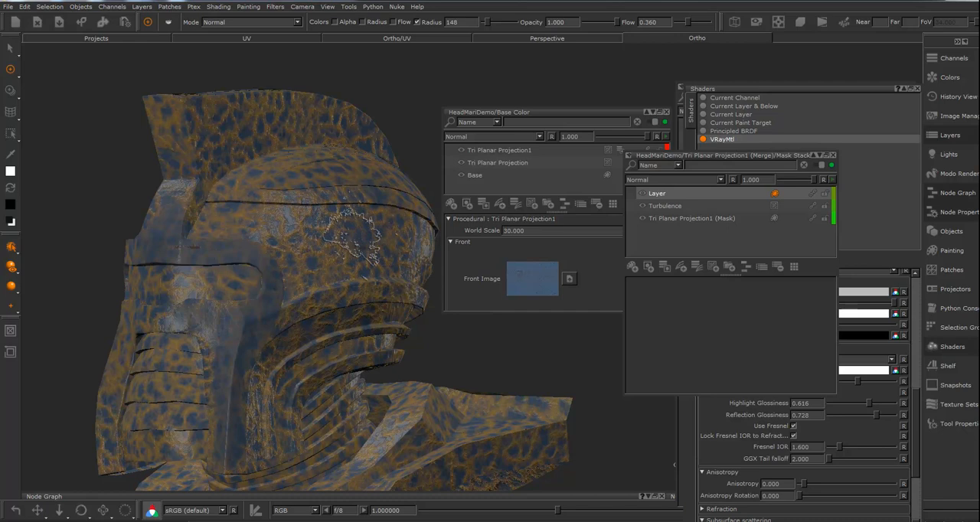
pyautogui.moveTo(363, 242); pyautogui.dragTo(360, 242)
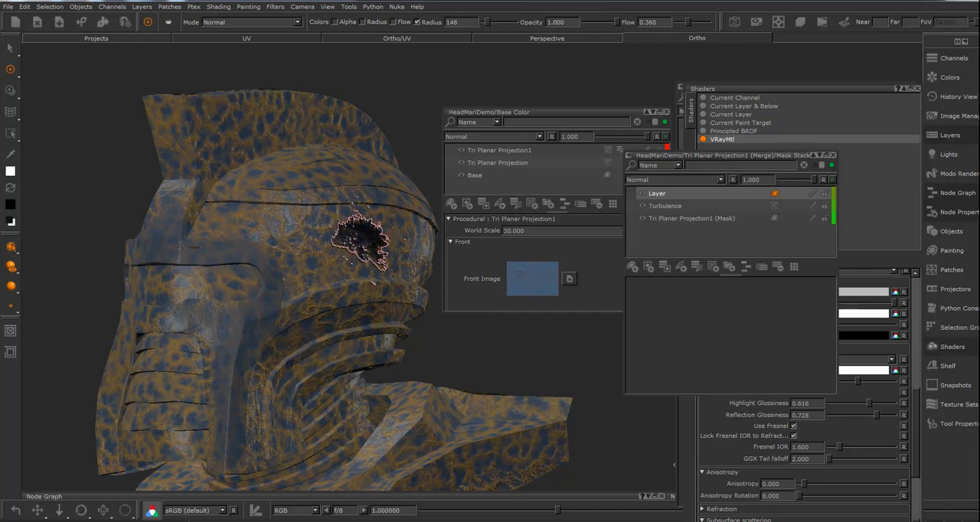
pyautogui.click(357, 241)
pyautogui.moveTo(358, 240); pyautogui.dragTo(344, 241)
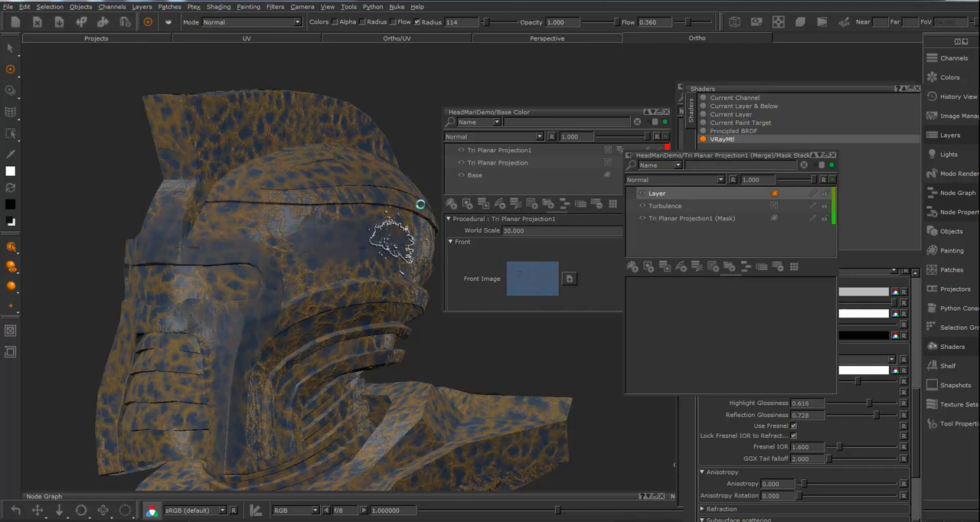
pyautogui.moveTo(694, 24); pyautogui.dragTo(708, 26)
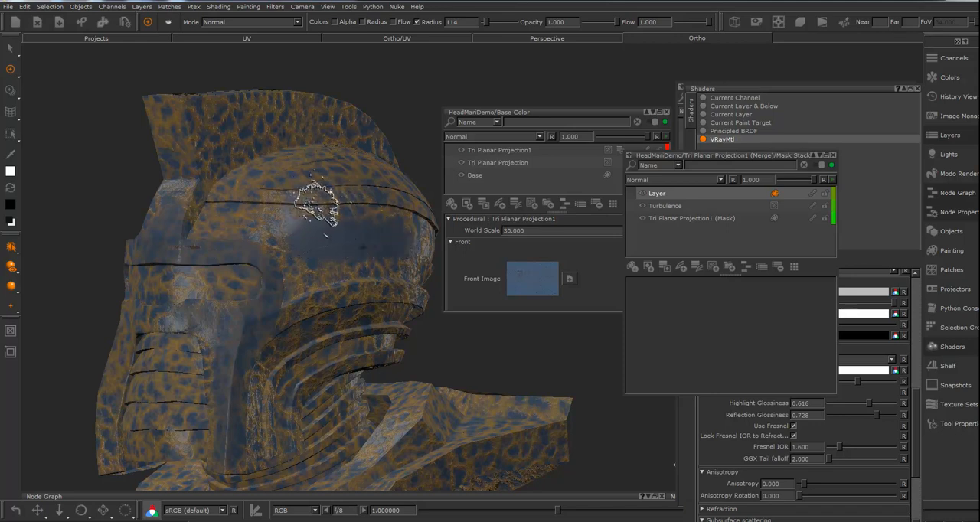
# Close the mask stack, the Base Color layer stack and the shader settings, leaving the Bump layers in view
pyautogui.click(833, 156)
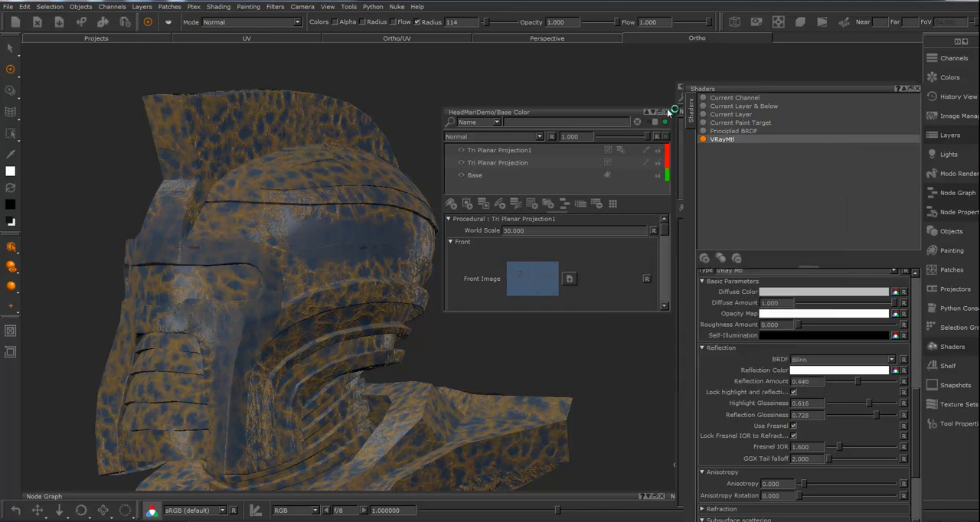
pyautogui.click(666, 113)
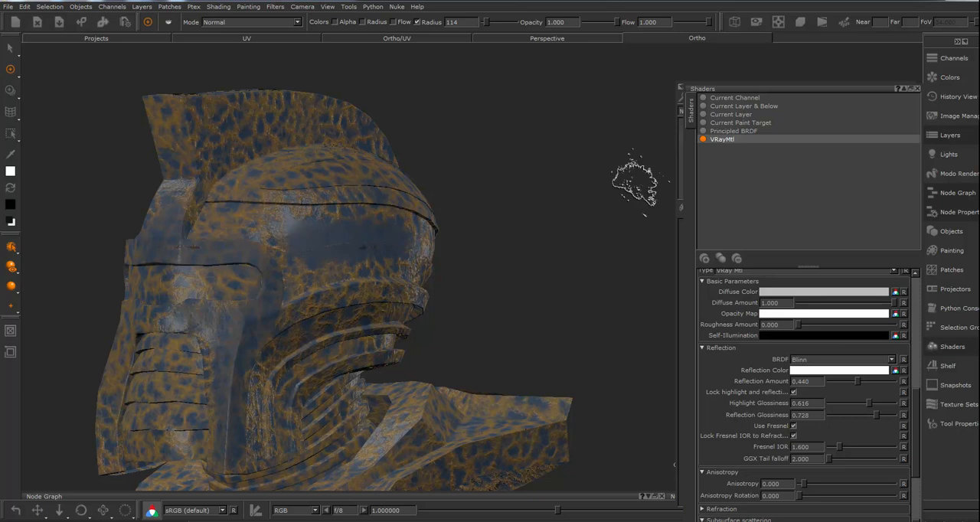
pyautogui.click(917, 88)
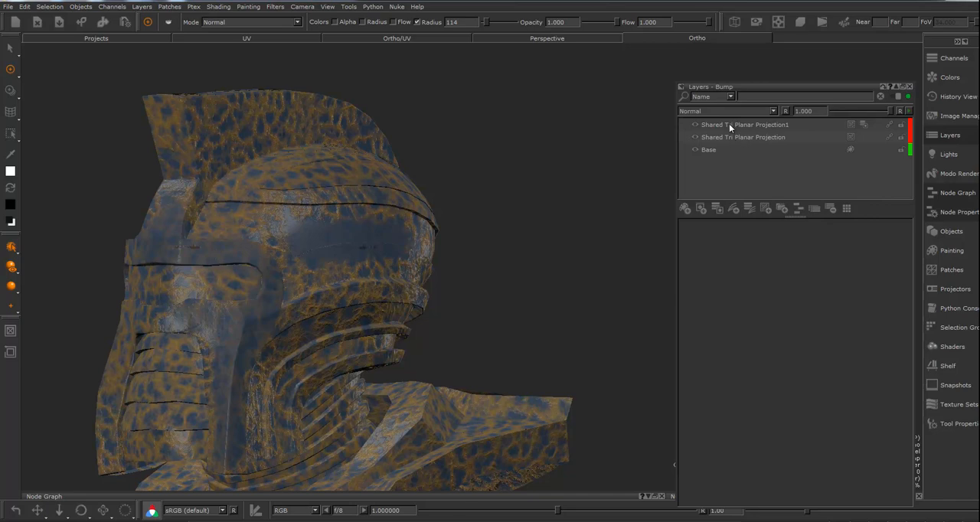
# Open the mask stack of Shared Tri Planar Projection1 in the Bump channel, select its paint layer and close the stack
pyautogui.click(750, 127)
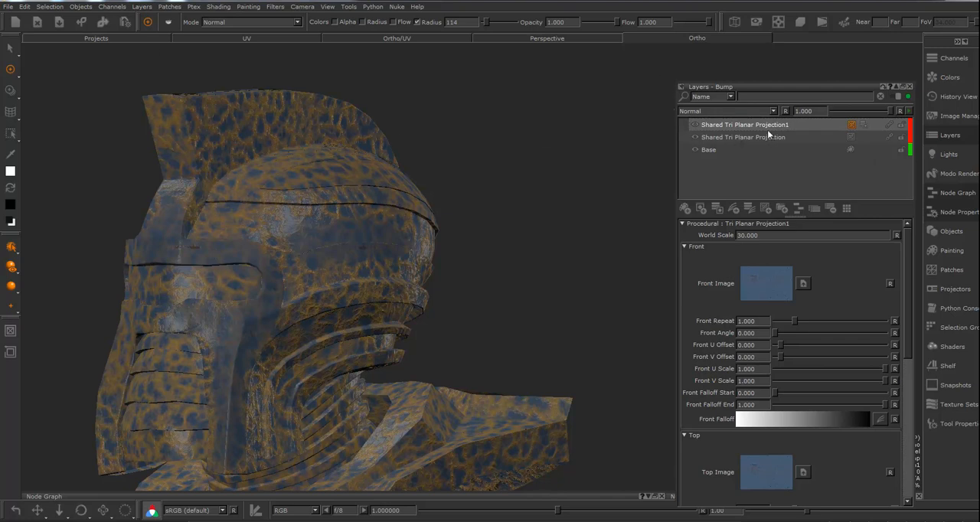
pyautogui.click(864, 125)
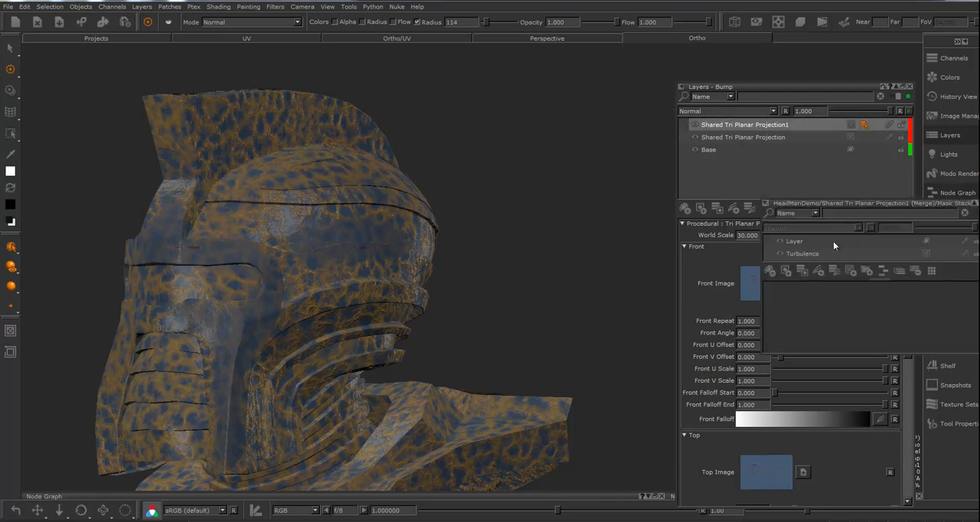
pyautogui.click(794, 241)
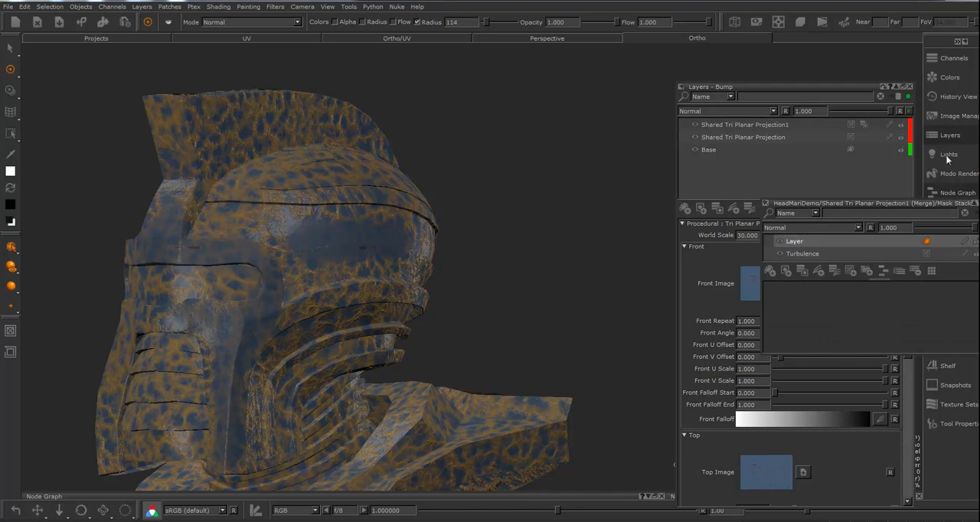
pyautogui.click(979, 203)
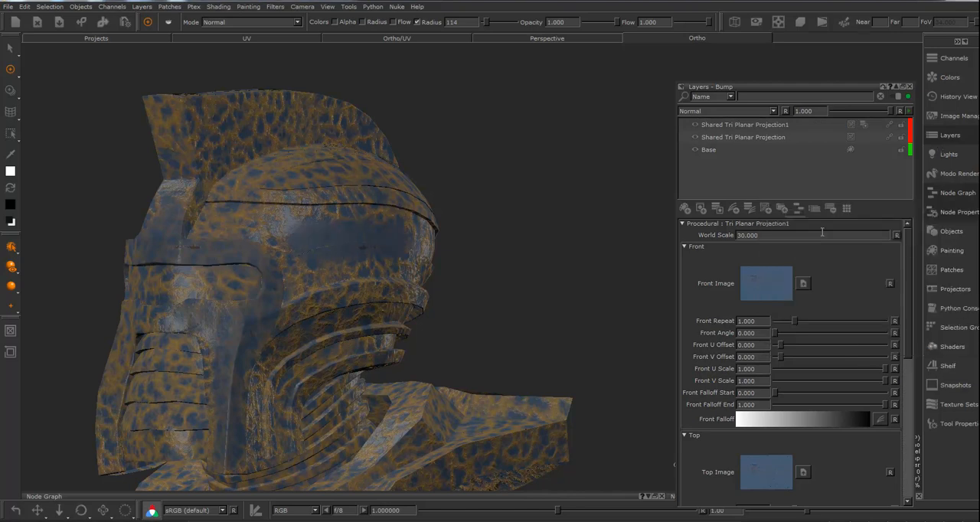
# Close the Bump layers and enable the Ambient Occlusion Mask in the painting projection settings
pyautogui.click(951, 250)
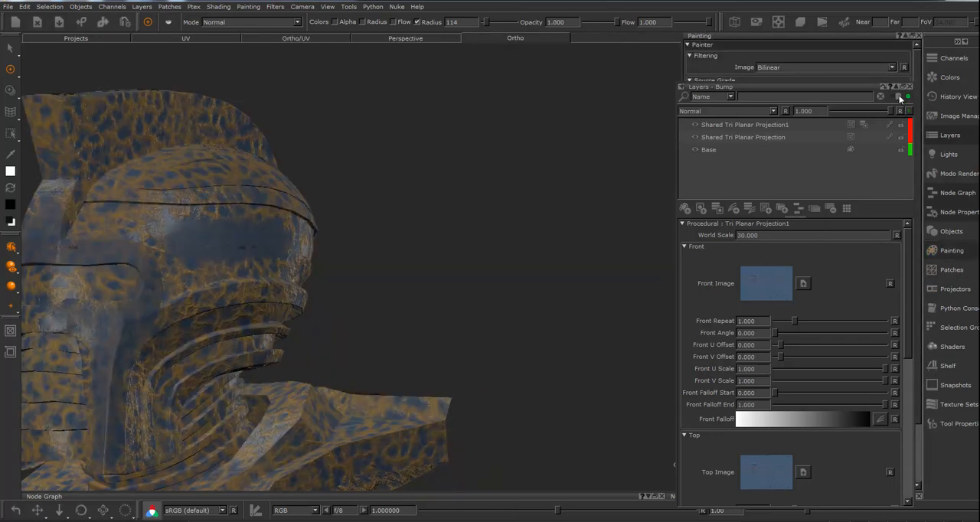
pyautogui.click(910, 86)
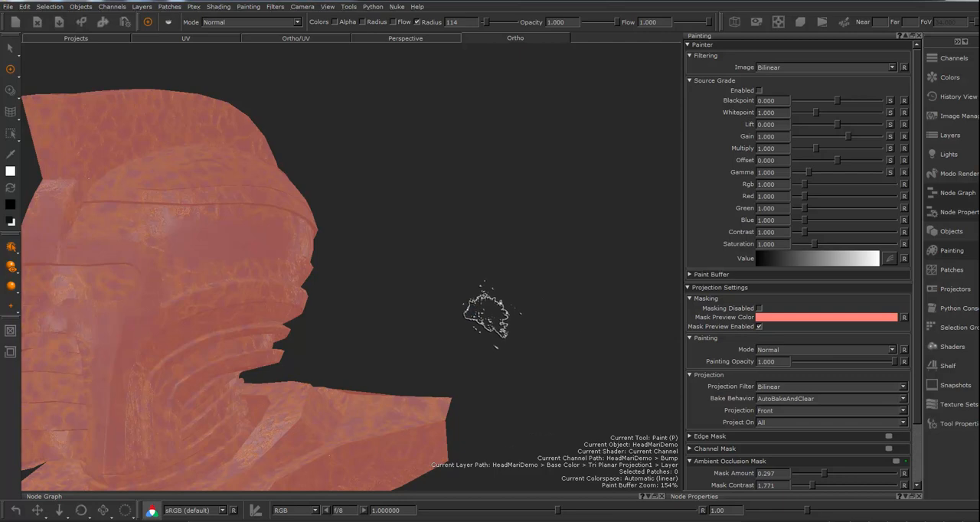
pyautogui.moveTo(918, 335); pyautogui.dragTo(917, 395)
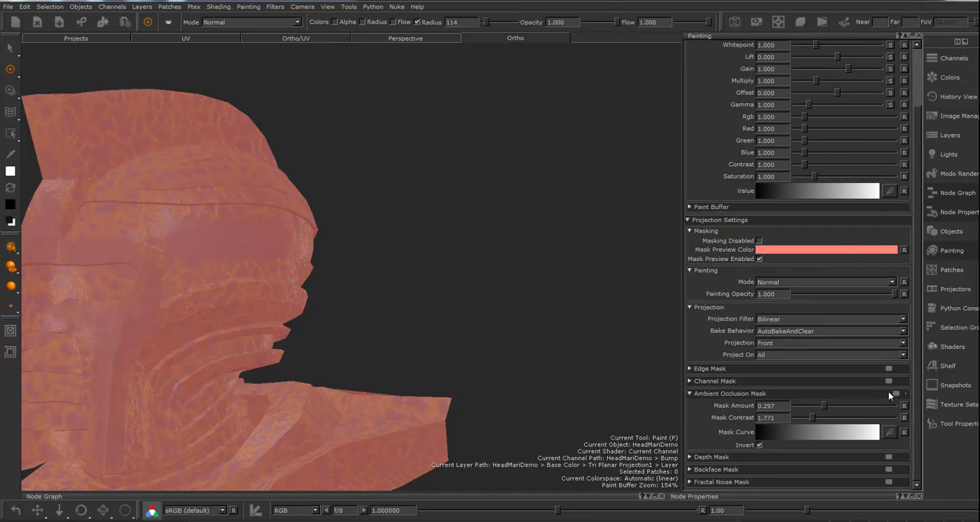
# Calculate ambient occlusion for the helmet object and turn off Invert for the Ambient Occlusion Mask
pyautogui.click(81, 6)
pyautogui.click(86, 80)
pyautogui.keyDown('alt'); pyautogui.moveTo(349, 170); pyautogui.dragTo(480, 158, button='middle'); pyautogui.keyUp('alt')
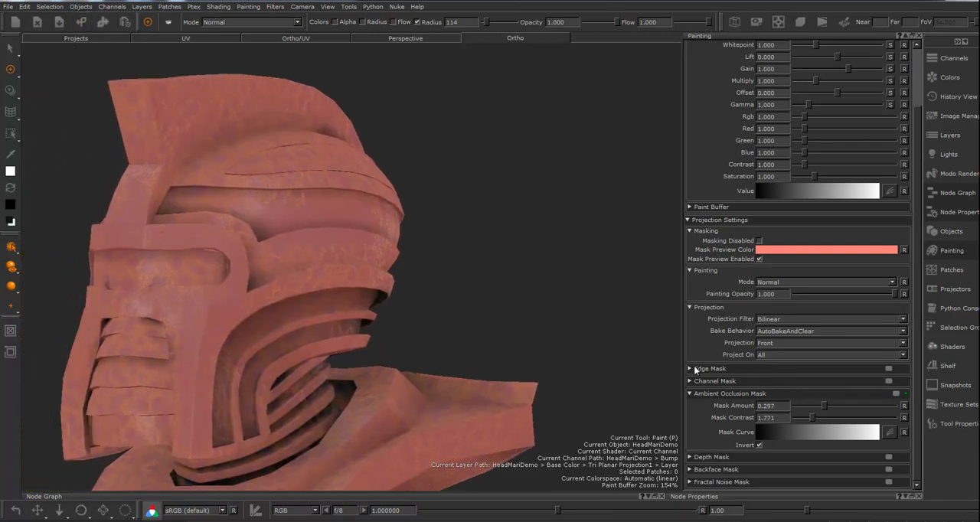
pyautogui.click(760, 445)
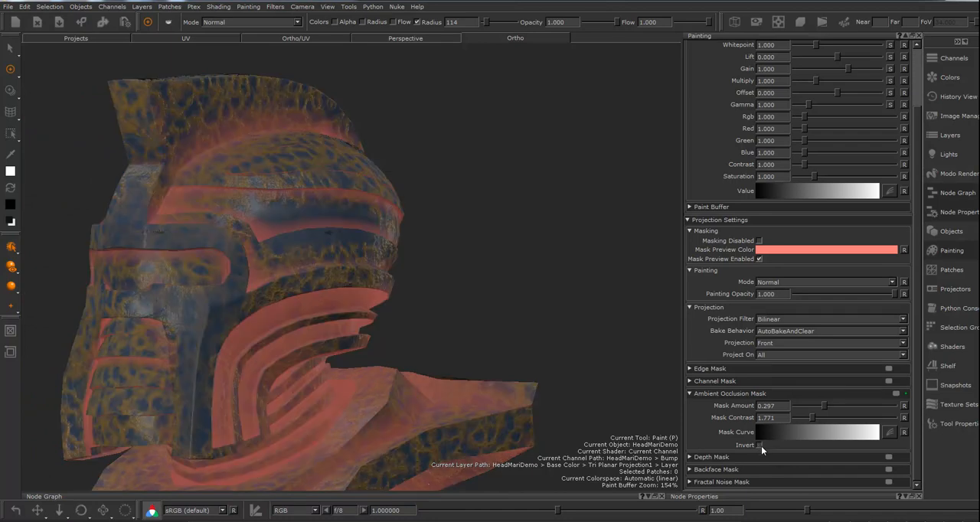
# Set the Ambient Occlusion Mask contrast to 3.854, paint along the helmet's recessed side band and disable the mask preview
pyautogui.moveTo(476, 268)
pyautogui.keyDown('alt'); pyautogui.mouseDown()
pyautogui.moveTo(455, 289)
pyautogui.moveTo(518, 291)
pyautogui.mouseUp(); pyautogui.keyUp('alt')
pyautogui.moveTo(518, 291)
pyautogui.keyDown('alt'); pyautogui.mouseDown(button='right')
pyautogui.moveTo(465, 290)
pyautogui.moveTo(538, 307)
pyautogui.mouseUp(button='right'); pyautogui.keyUp('alt')
pyautogui.keyDown('alt'); pyautogui.moveTo(520, 270); pyautogui.dragTo(546, 288, button='middle'); pyautogui.keyUp('alt')
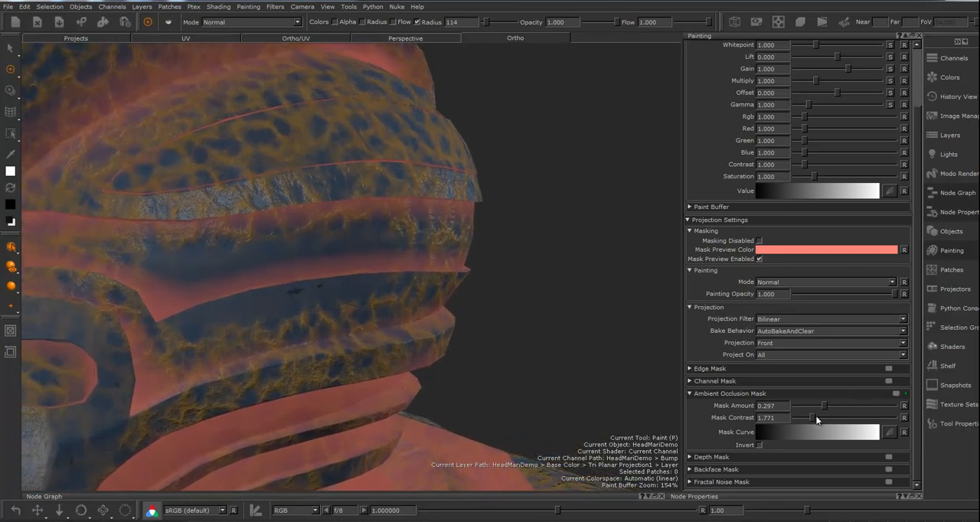
pyautogui.moveTo(813, 420); pyautogui.dragTo(833, 420)
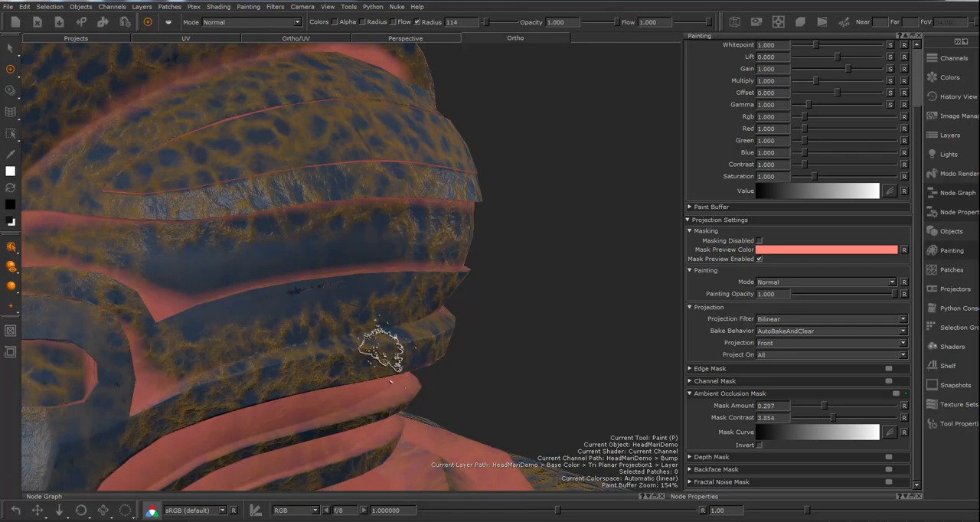
pyautogui.moveTo(257, 219)
pyautogui.mouseDown()
pyautogui.moveTo(157, 222)
pyautogui.moveTo(280, 224)
pyautogui.moveTo(205, 245)
pyautogui.moveTo(166, 241)
pyautogui.mouseUp()
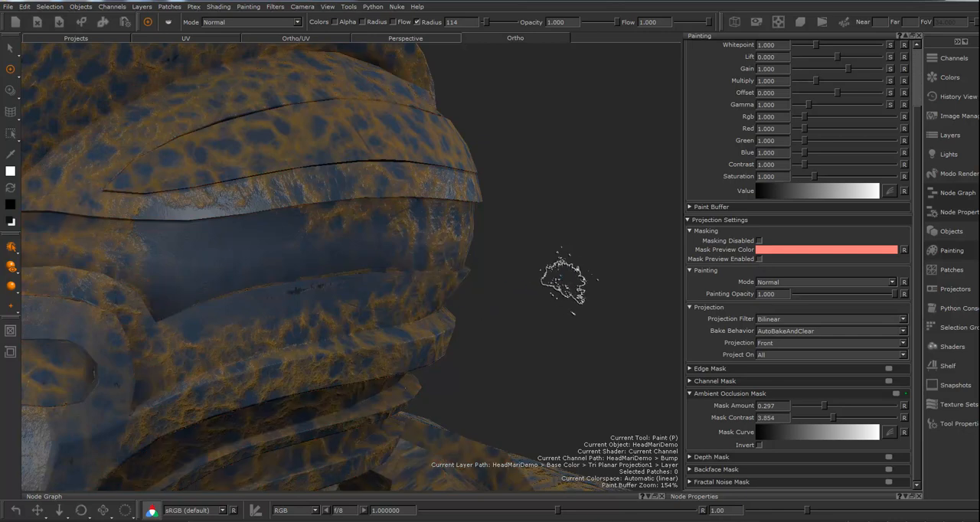
# Set the Ambient Occlusion Mask contrast to 1.823 and paint over the panel above the helmet's side band
pyautogui.click(806, 417)
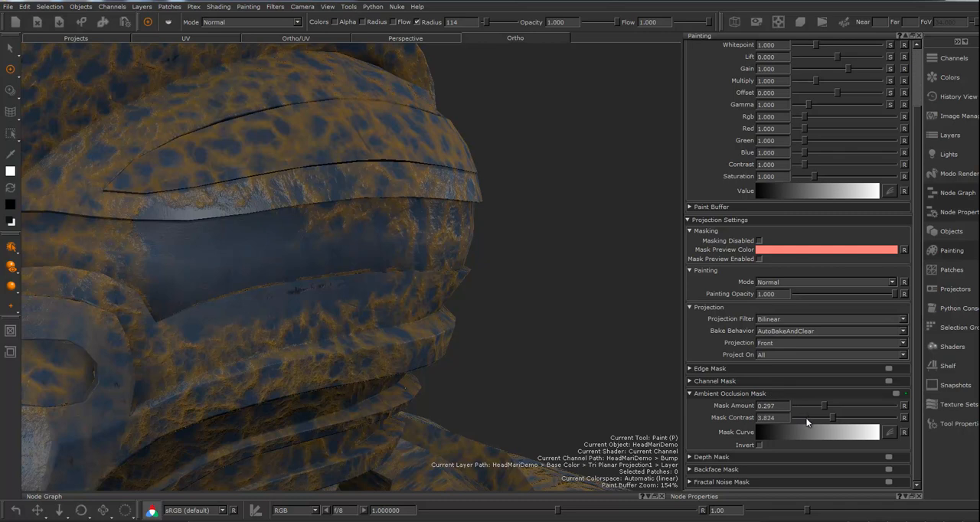
pyautogui.moveTo(832, 417); pyautogui.dragTo(813, 418)
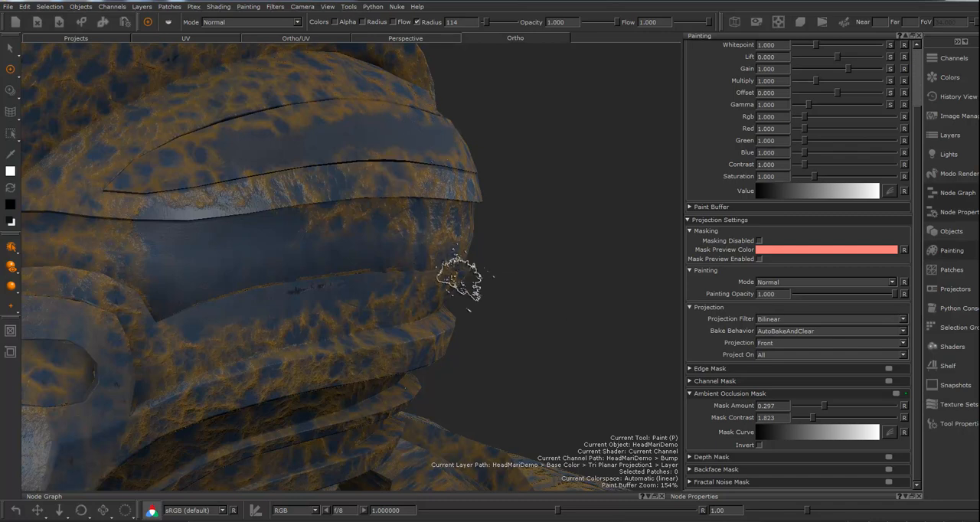
pyautogui.moveTo(510, 236)
pyautogui.keyDown('alt'); pyautogui.mouseDown(button='right')
pyautogui.moveTo(465, 236)
pyautogui.moveTo(447, 249)
pyautogui.mouseUp(button='right'); pyautogui.keyUp('alt')
pyautogui.moveTo(450, 249)
pyautogui.keyDown('alt'); pyautogui.mouseDown()
pyautogui.moveTo(568, 246)
pyautogui.moveTo(528, 237)
pyautogui.mouseUp(); pyautogui.keyUp('alt')
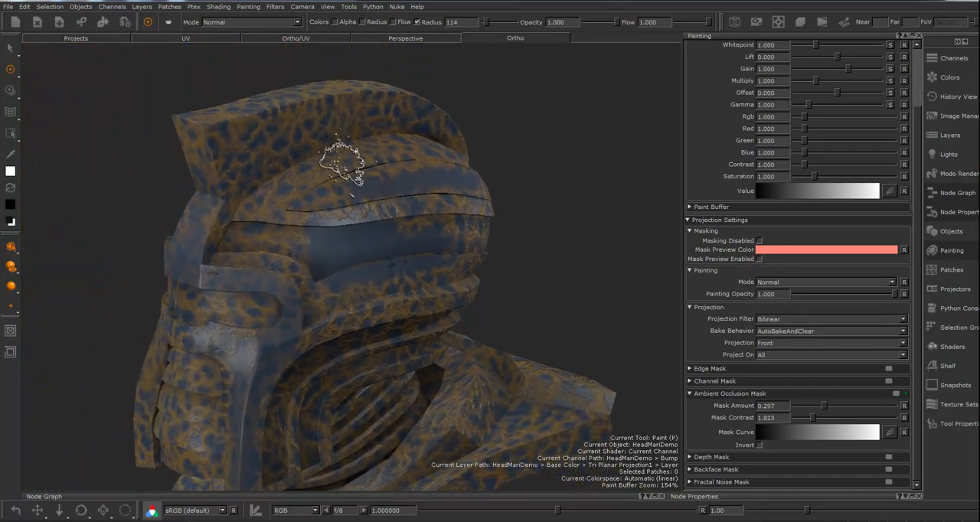